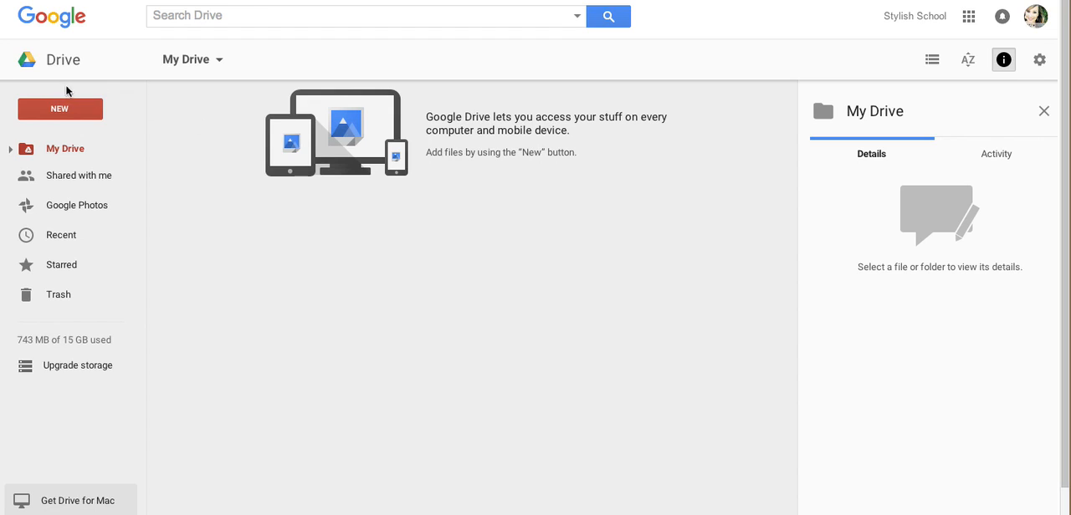
Create a new blank Google Form in My Drive.
{"action": "left_click", "coordinate": [57, 106]}
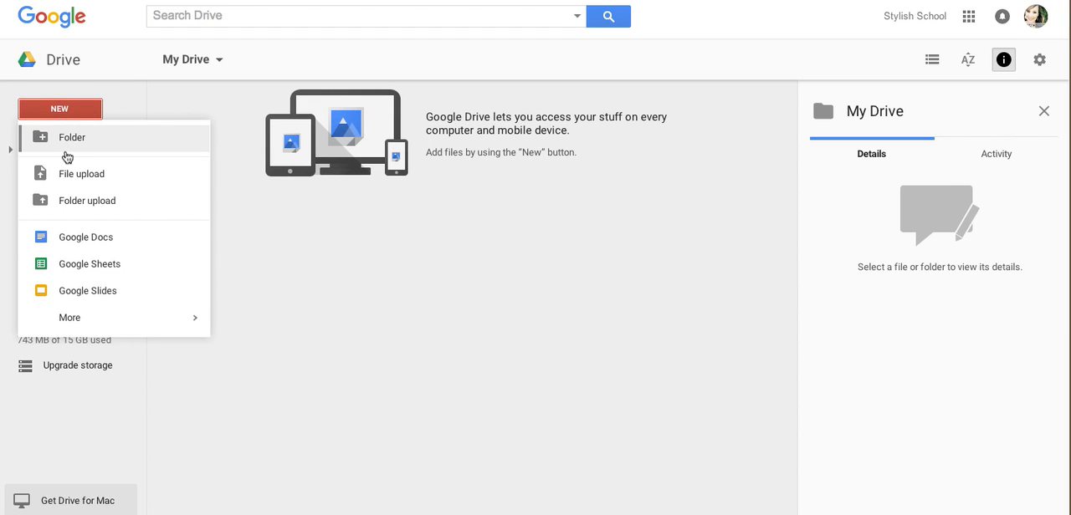
{"action": "mouse_move", "coordinate": [72, 320]}
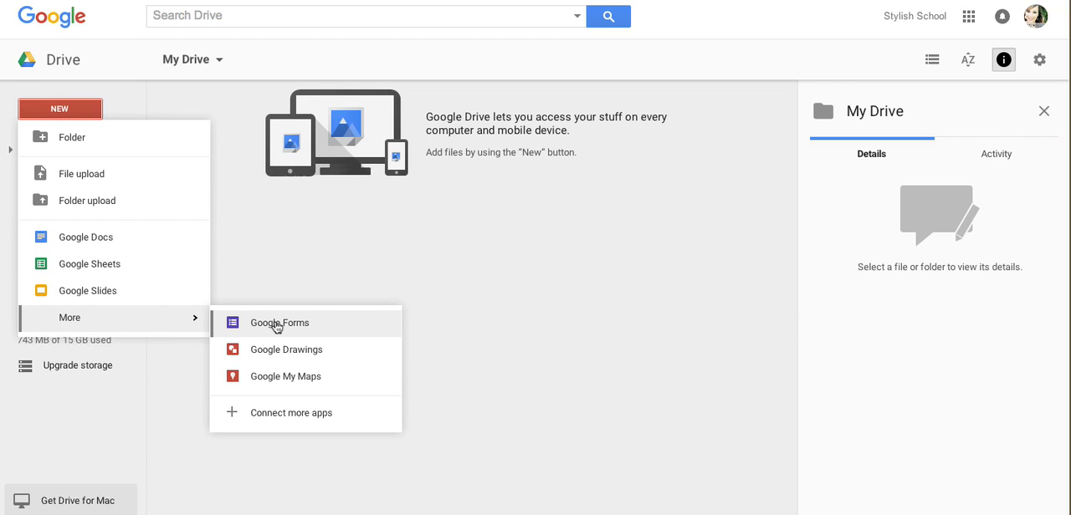
{"action": "left_click", "coordinate": [276, 324]}
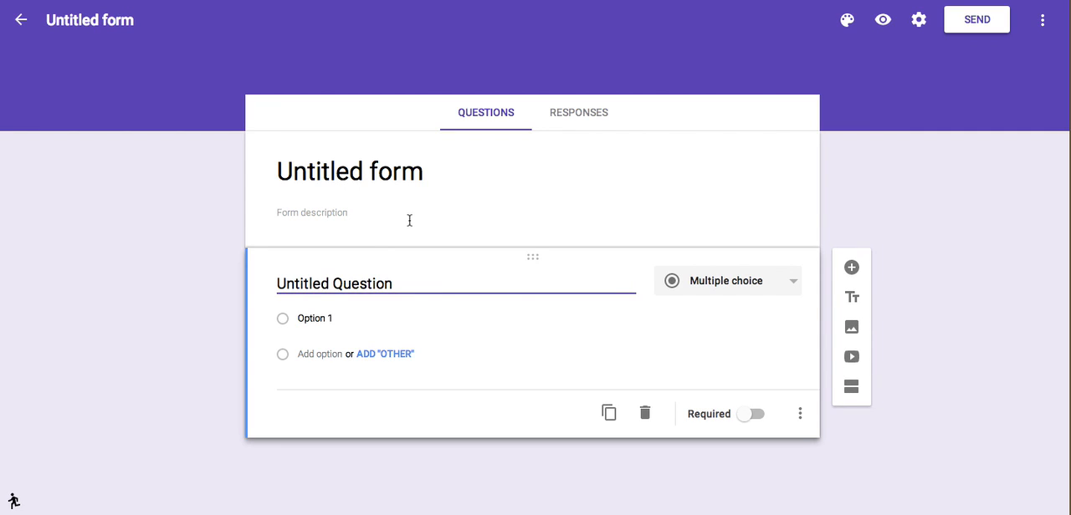
Replace the form's placeholder title with "Student Contact Log".
{"action": "left_click", "coordinate": [433, 172]}
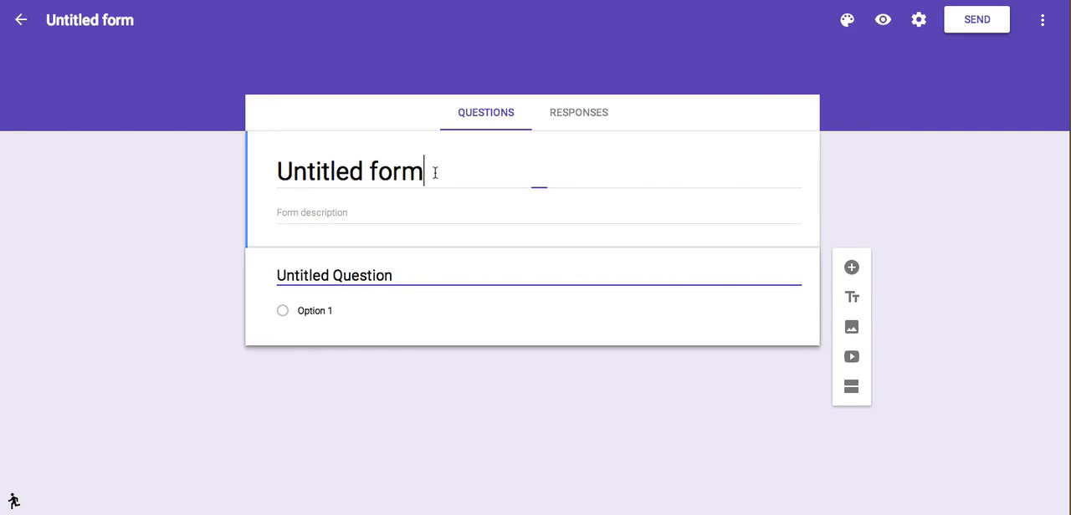
{"action": "left_click_drag", "start_coordinate": [433, 173], "coordinate": [259, 163]}
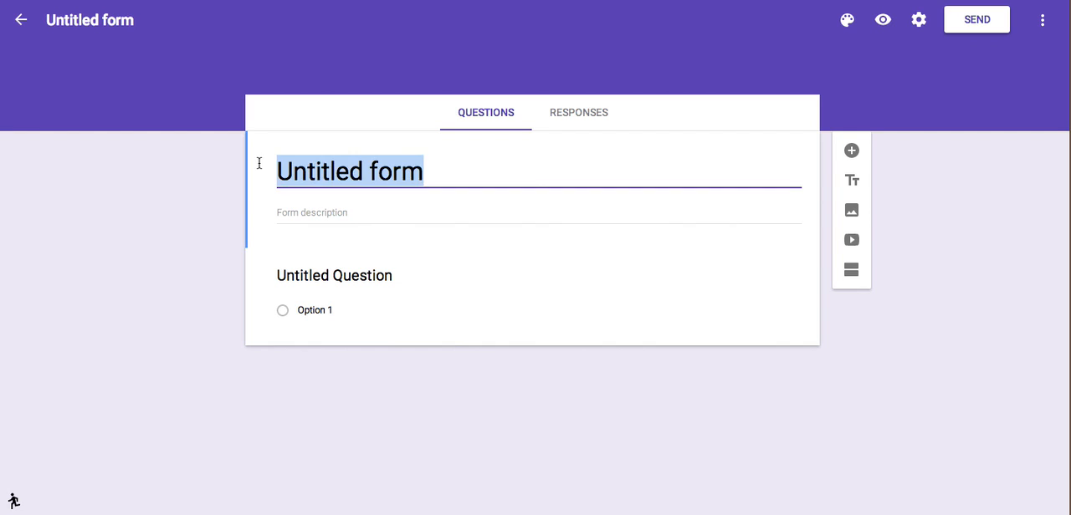
{"action": "type", "text": "Student Contact Log"}
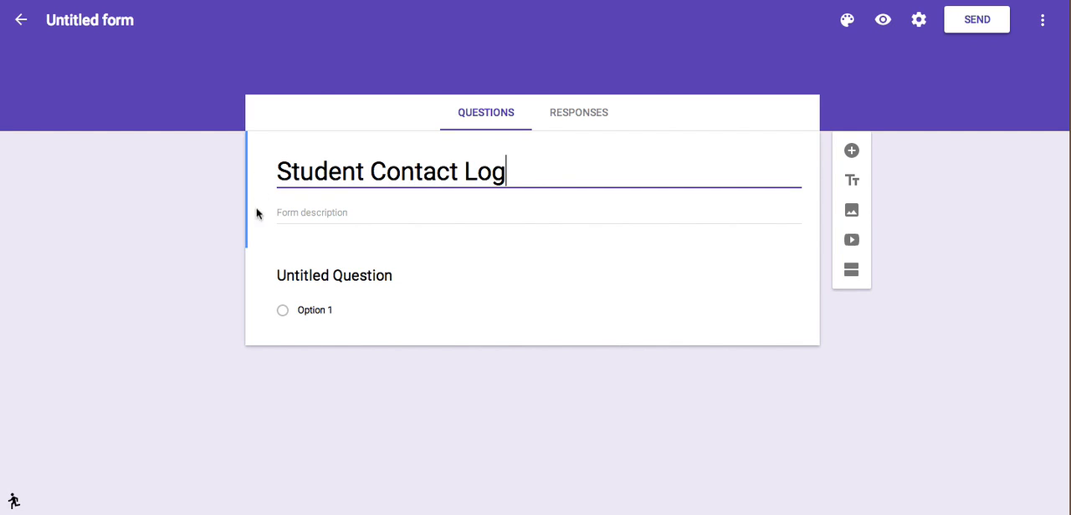
{"action": "left_click", "coordinate": [442, 217]}
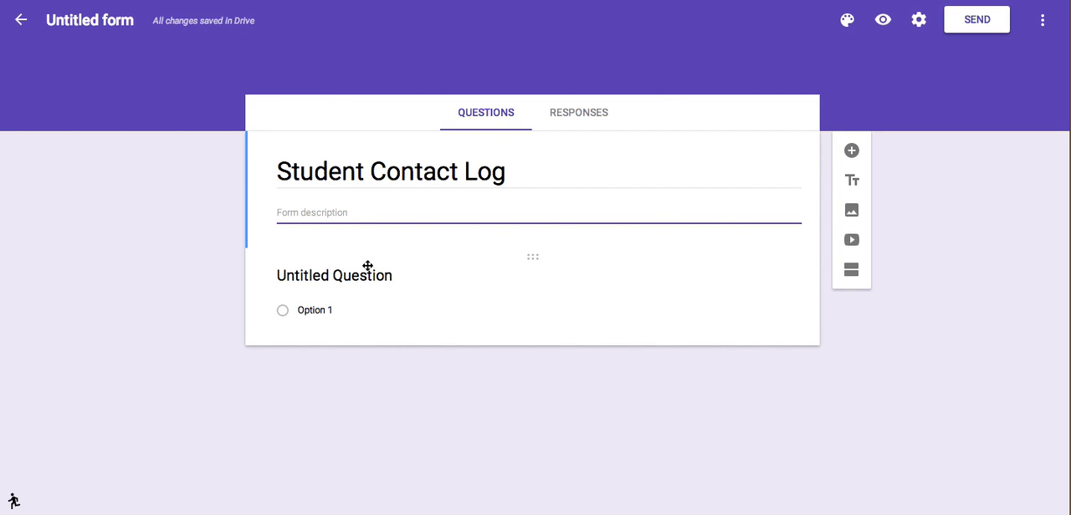
Turn the untitled first question into a required short-answer question named "Student Last Name".
{"action": "left_click_drag", "start_coordinate": [395, 274], "coordinate": [286, 262]}
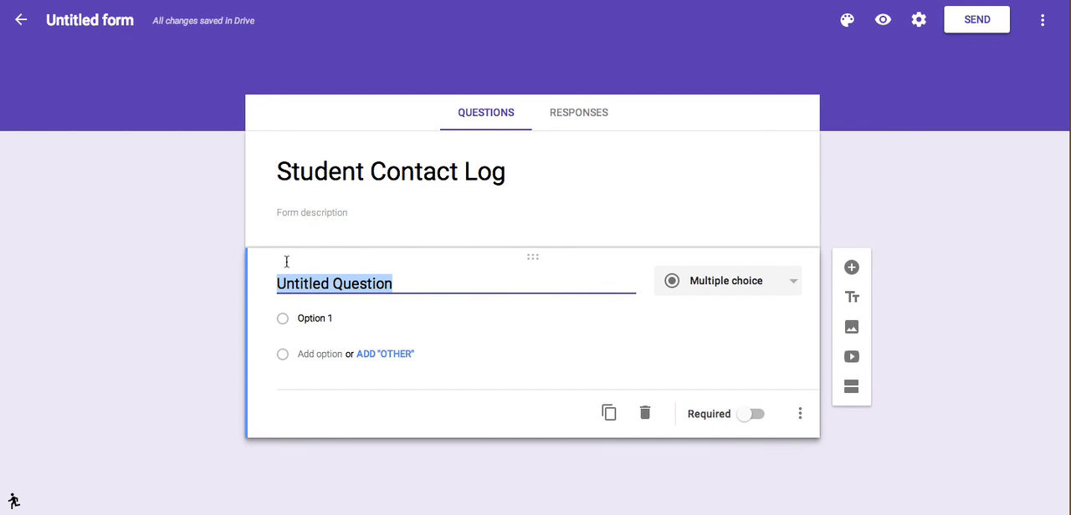
{"action": "type", "text": "Stud"}
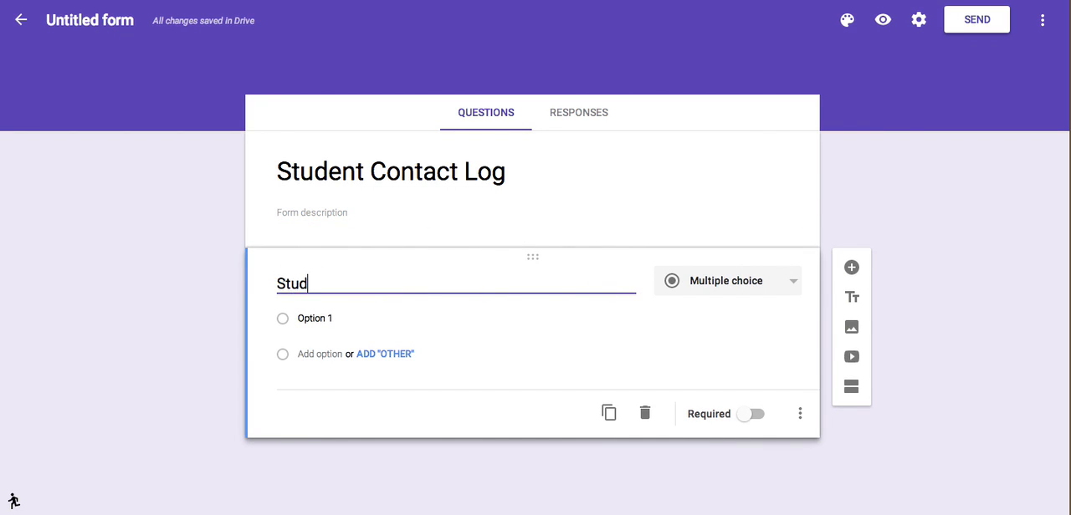
{"action": "type", "text": "ent Last Name"}
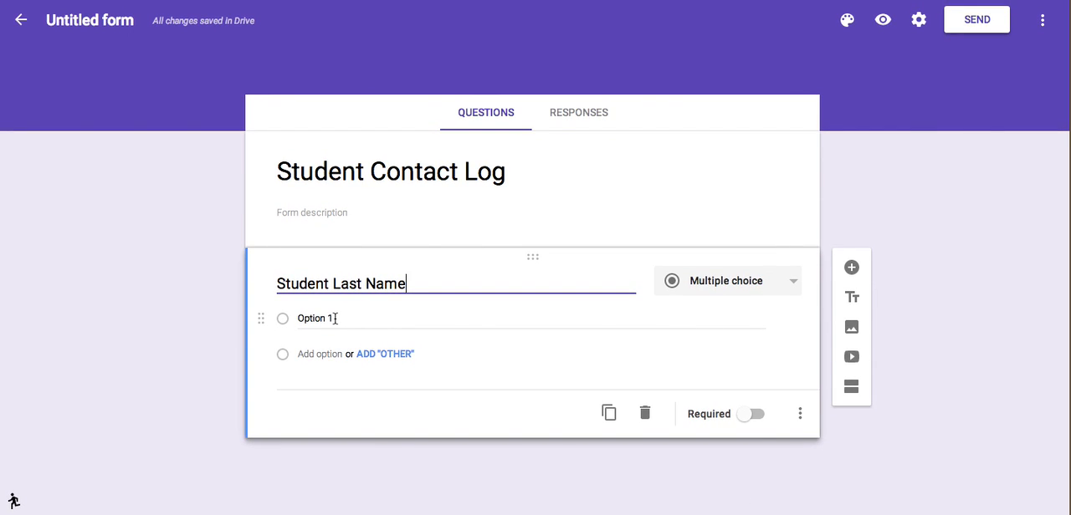
{"action": "left_click", "coordinate": [350, 315]}
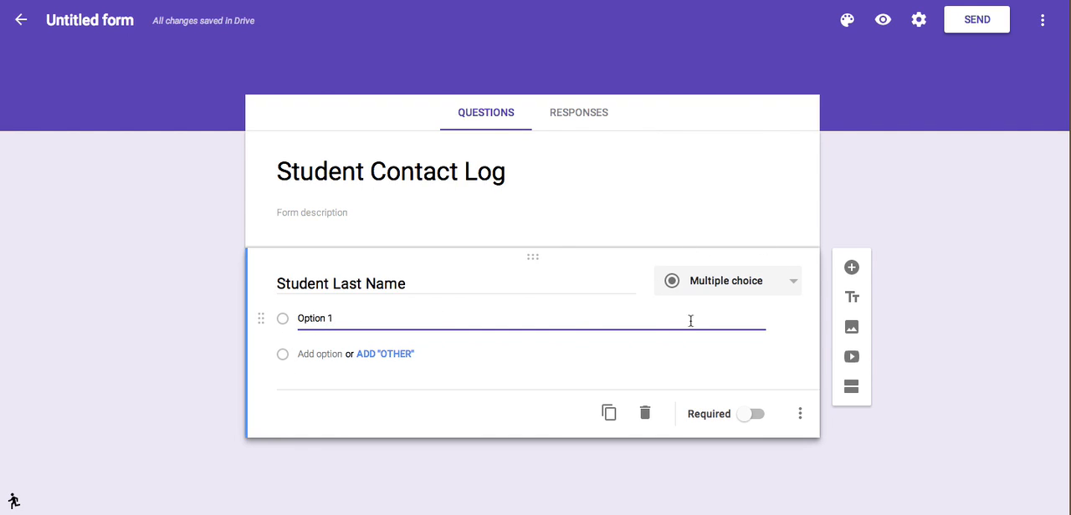
{"action": "left_click", "coordinate": [791, 289]}
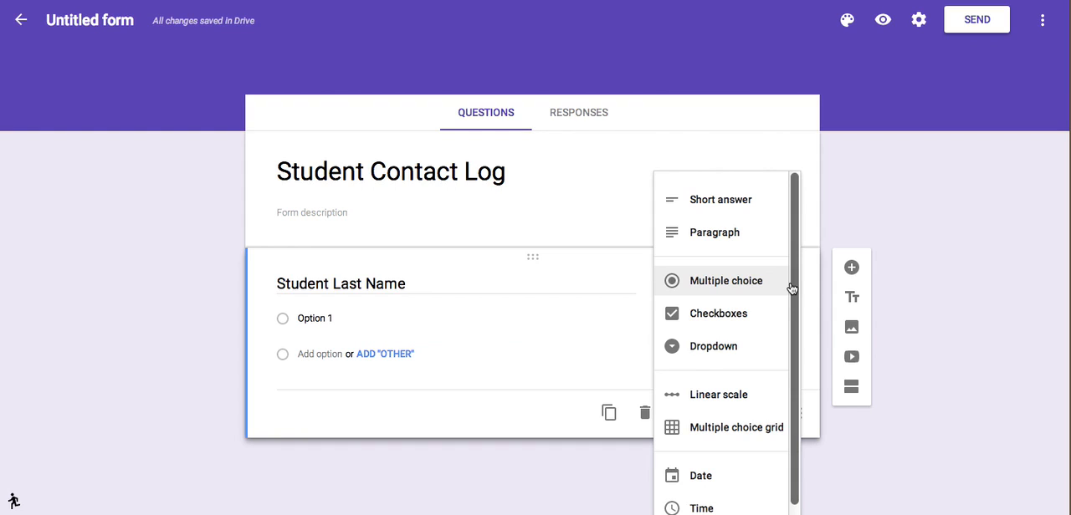
{"action": "left_click", "coordinate": [744, 197]}
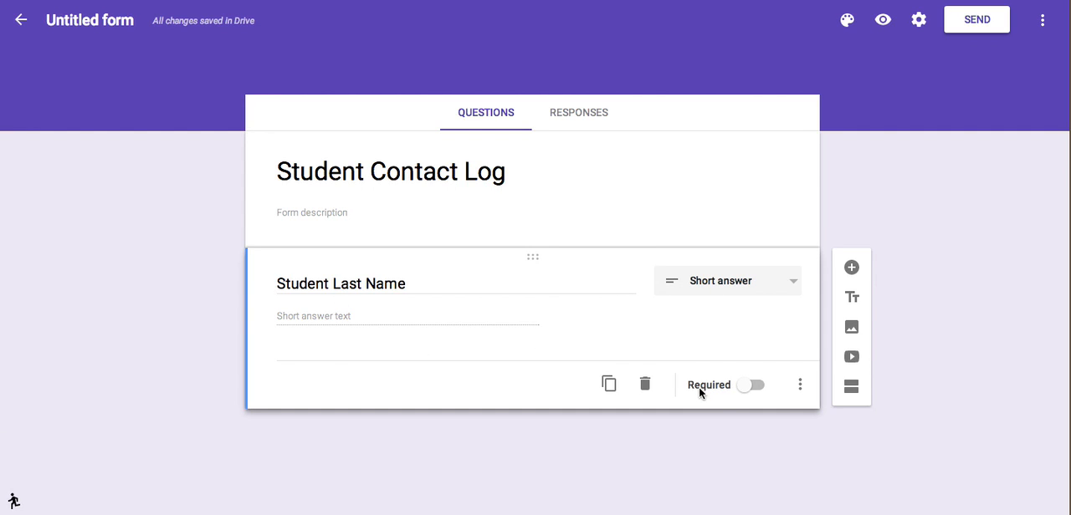
{"action": "left_click", "coordinate": [758, 386]}
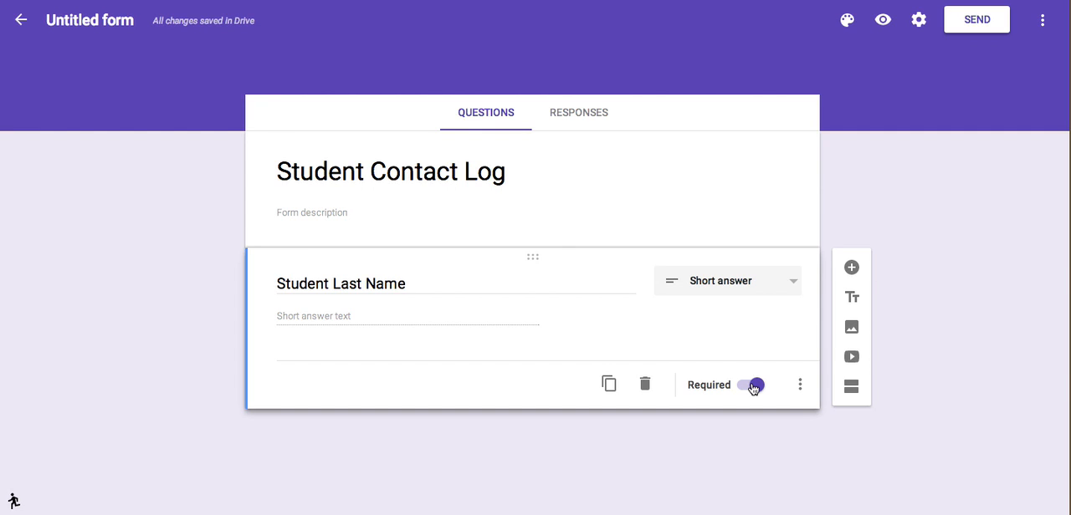
Add a second question, "Student First Name", as a short answer and make it required.
{"action": "left_click", "coordinate": [852, 269]}
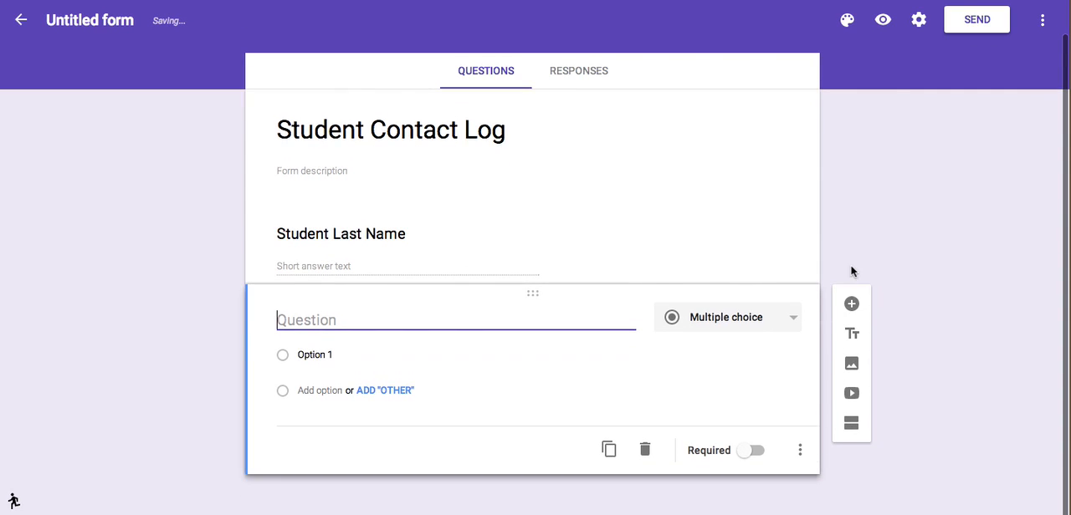
{"action": "type", "text": "S"}
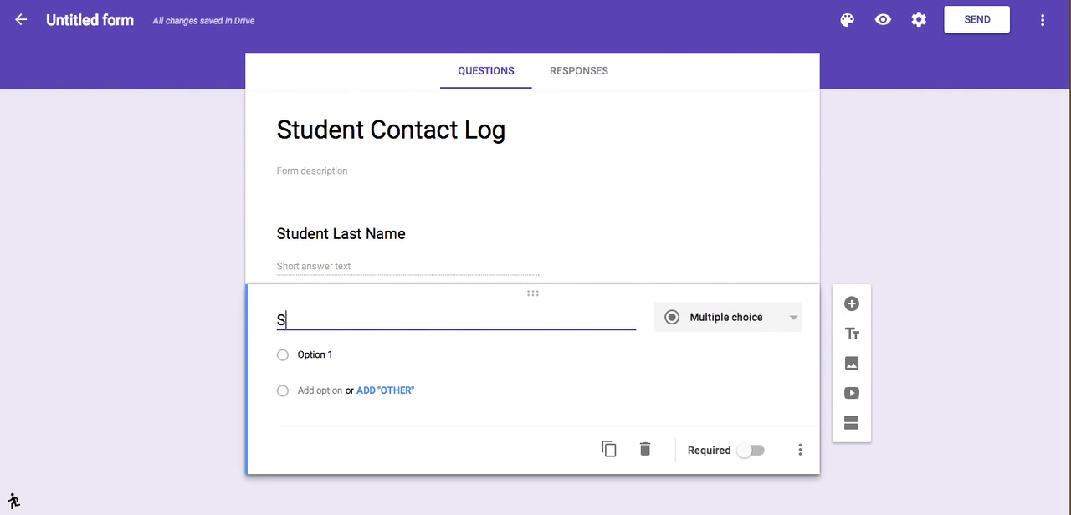
{"action": "type", "text": "tudent Firs"}
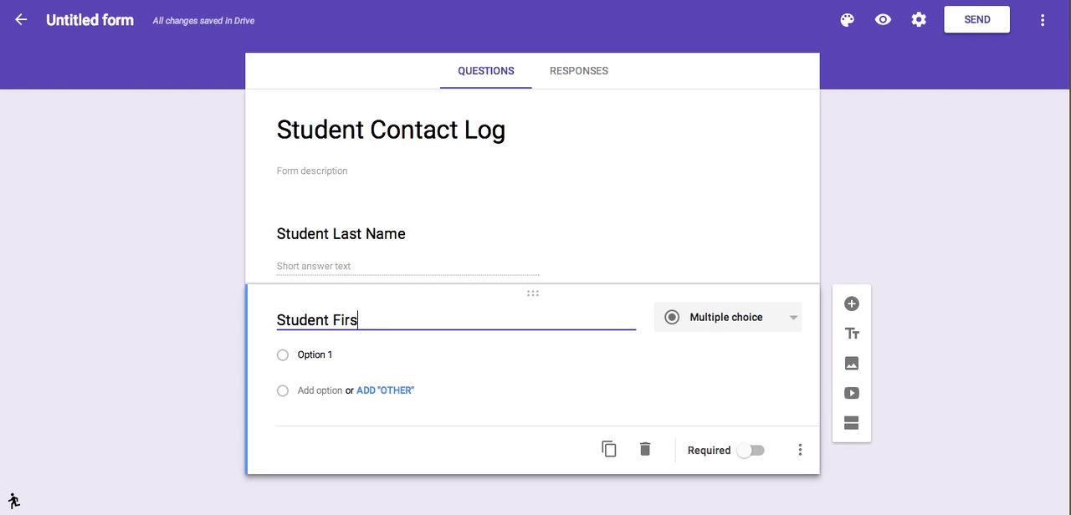
{"action": "type", "text": "t Name"}
{"action": "left_click", "coordinate": [398, 352]}
{"action": "left_click", "coordinate": [718, 322]}
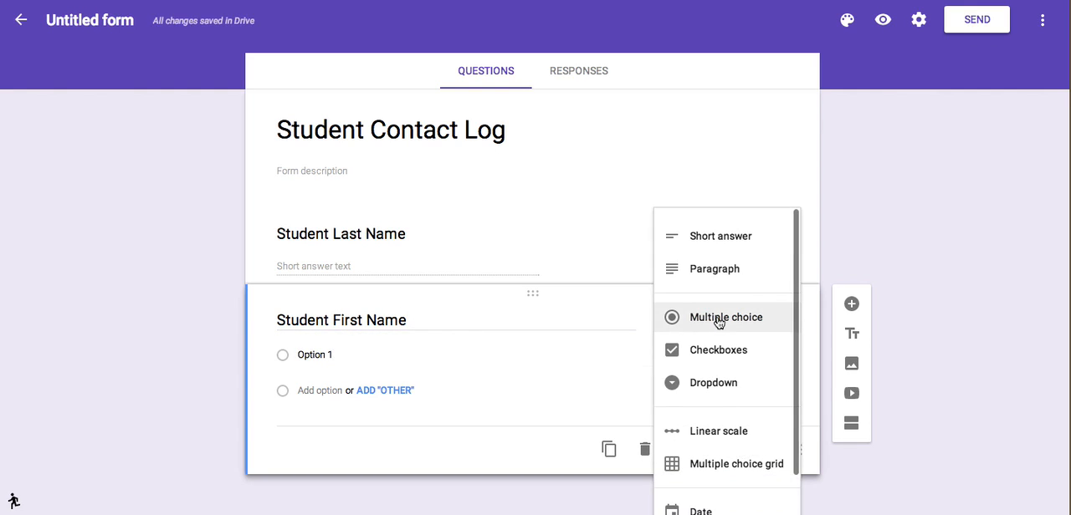
{"action": "left_click", "coordinate": [736, 245]}
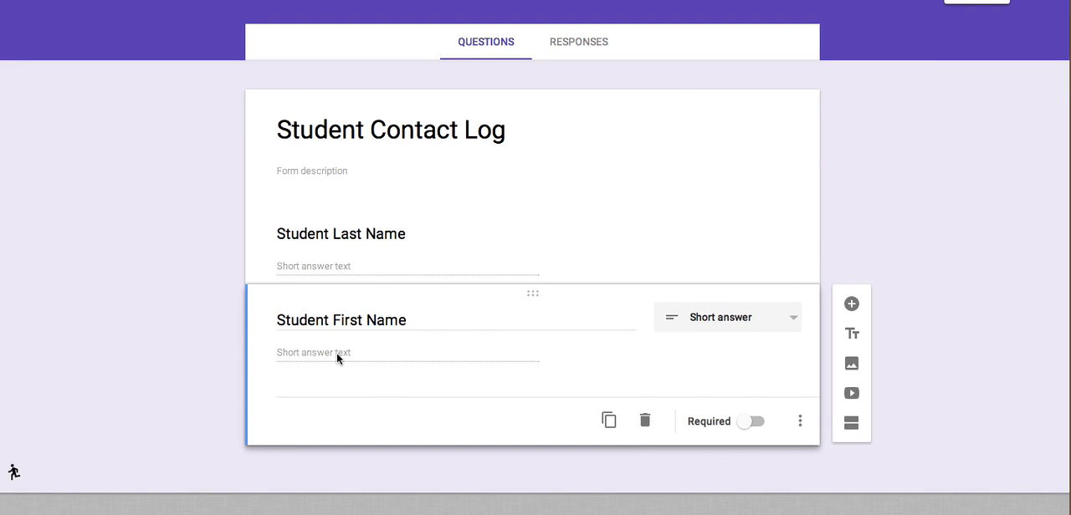
{"action": "left_click", "coordinate": [758, 422]}
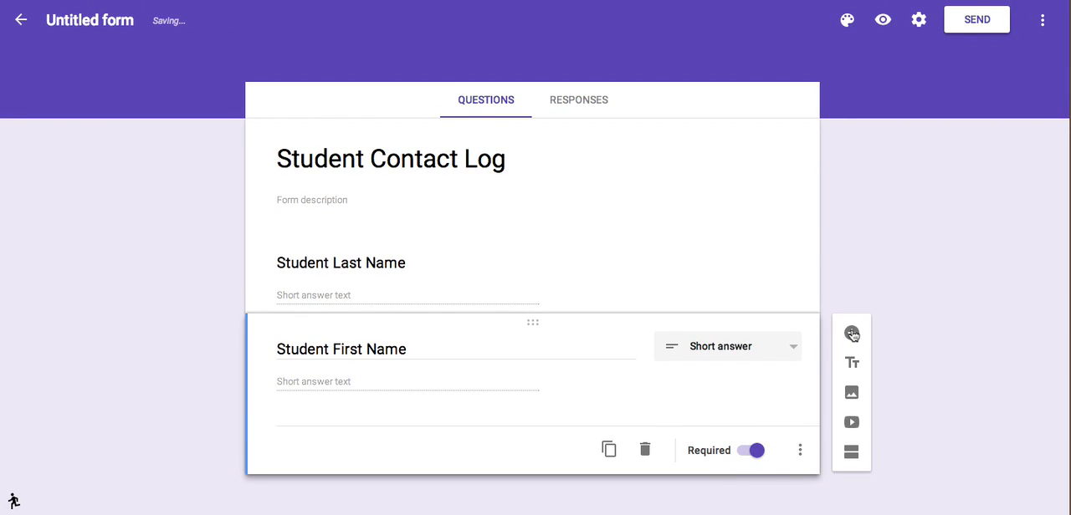
Add a third question titled "Grade Level" and set its answer type to Checkboxes.
{"action": "left_click", "coordinate": [851, 334]}
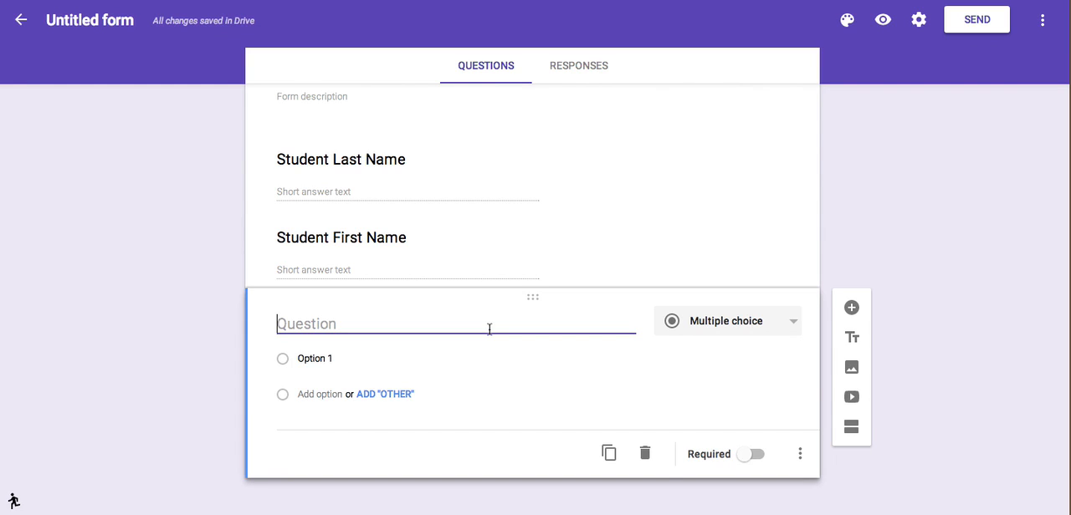
{"action": "type", "text": "Grade Level"}
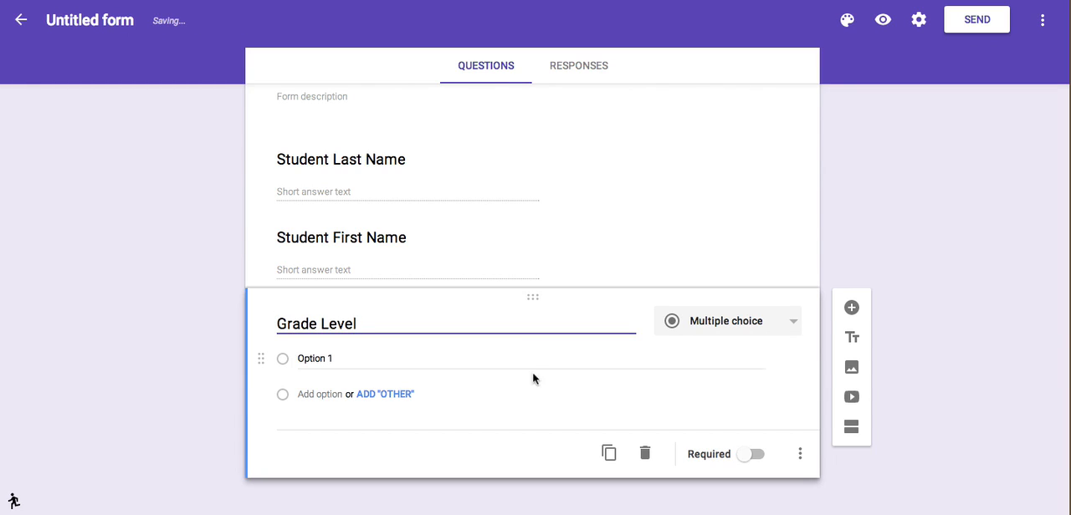
{"action": "scroll", "coordinate": [659, 328], "scroll_direction": "down", "scroll_amount": 1}
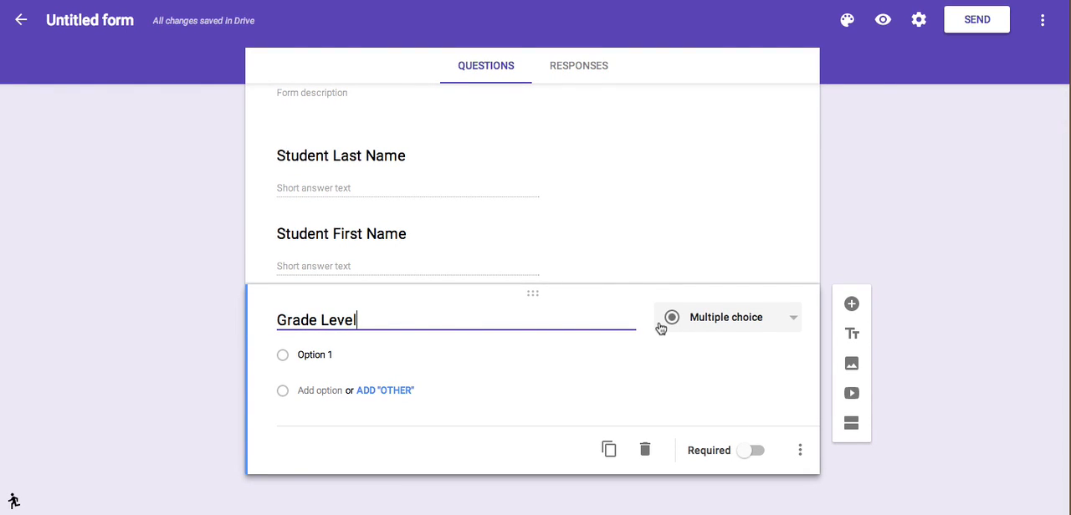
{"action": "left_click", "coordinate": [788, 319]}
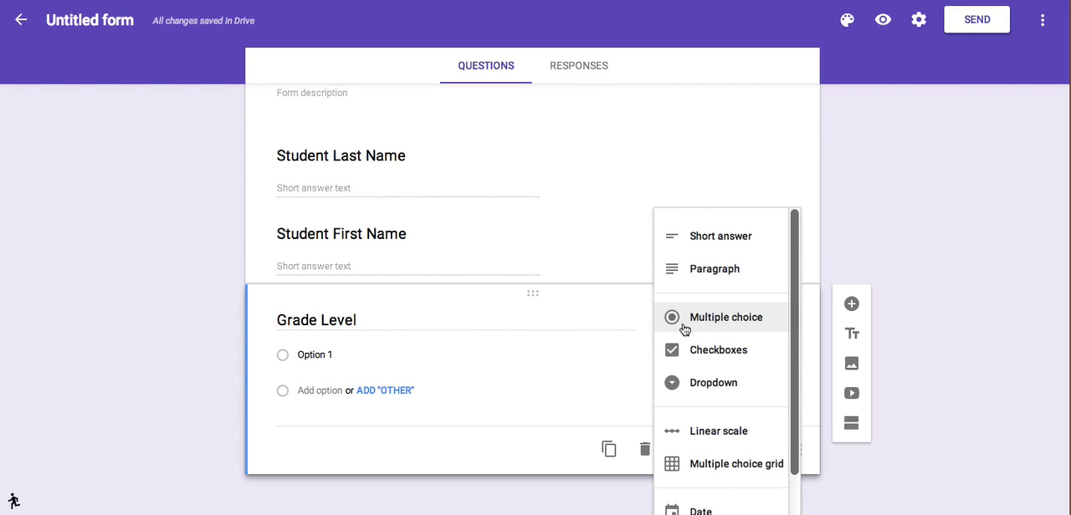
{"action": "left_click", "coordinate": [717, 350]}
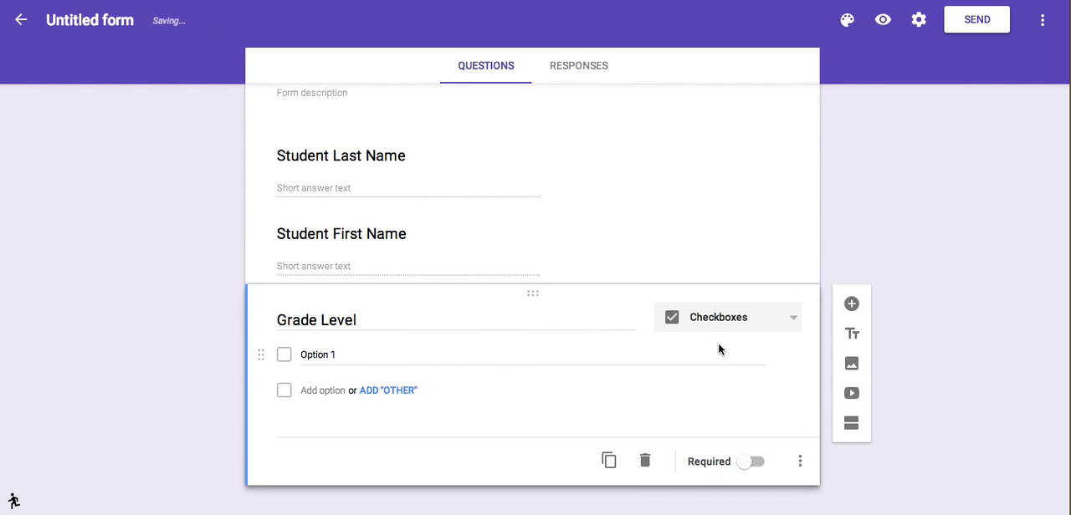
Give the Grade Level question the options 7 and 8 and make it required.
{"action": "left_click", "coordinate": [341, 350]}
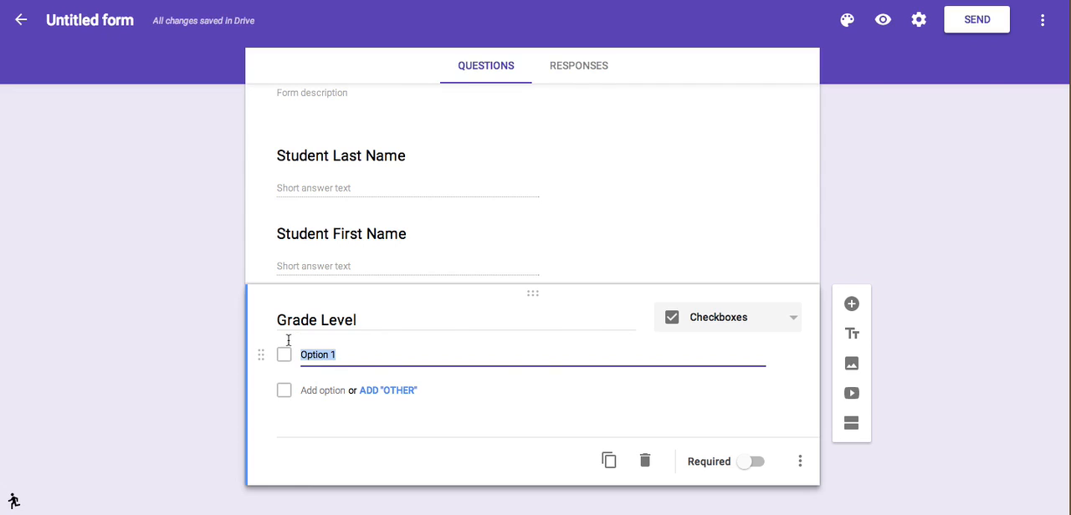
{"action": "type", "text": "7"}
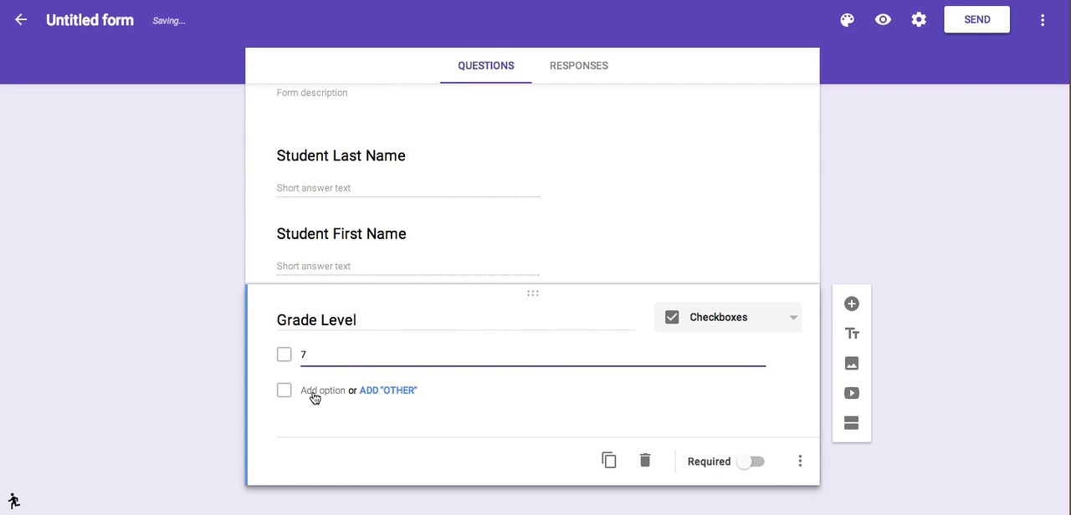
{"action": "left_click", "coordinate": [314, 393]}
{"action": "type", "text": "8"}
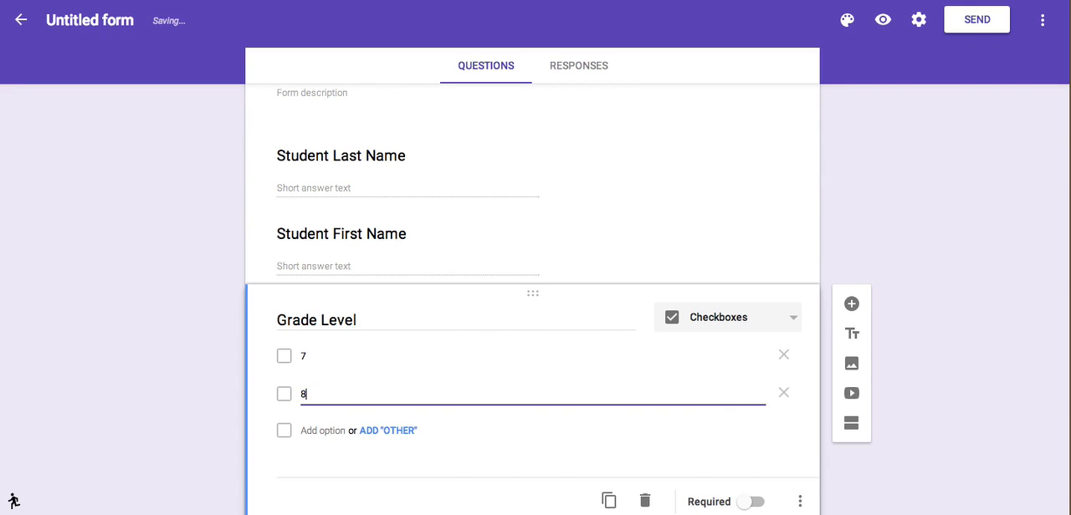
{"action": "scroll", "coordinate": [466, 365], "scroll_direction": "down", "scroll_amount": 1}
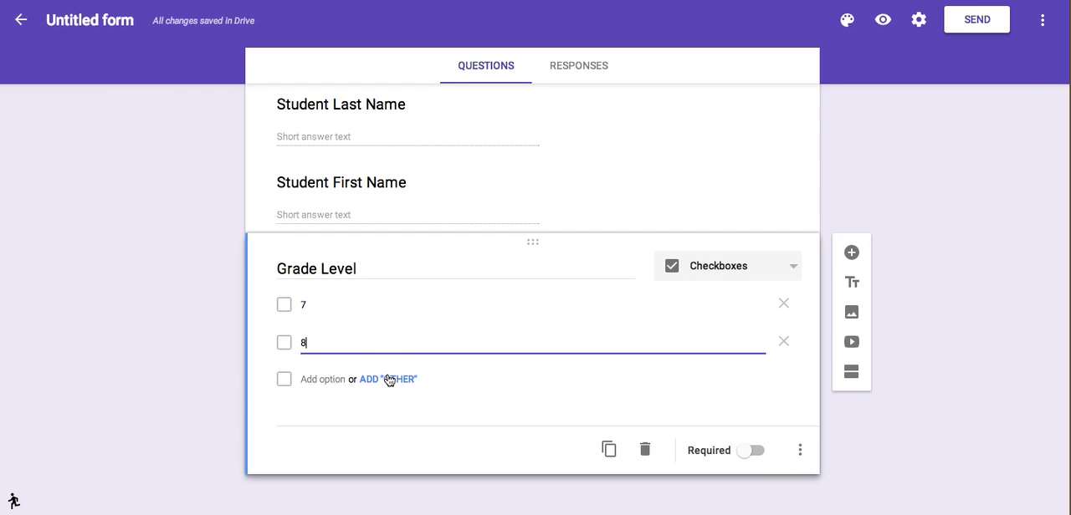
{"action": "left_click", "coordinate": [755, 455]}
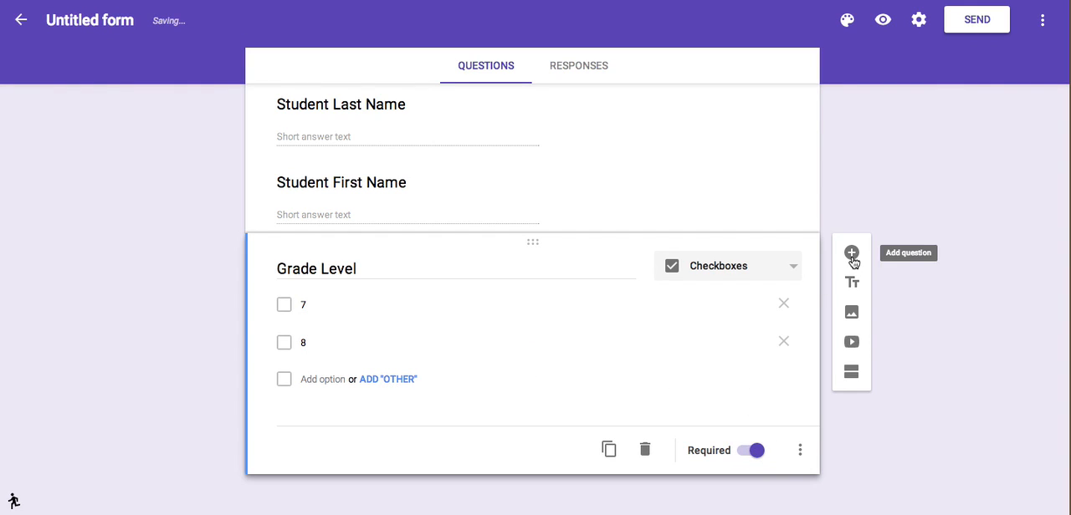
Add a fourth question titled "Type" with Checkboxes answers and name its first option "Student".
{"action": "left_click", "coordinate": [852, 253]}
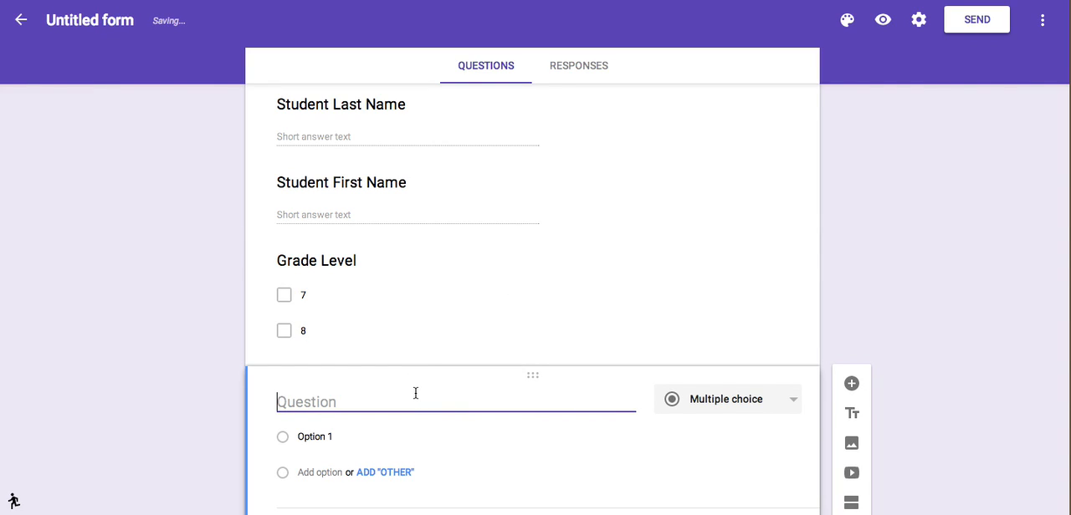
{"action": "type", "text": "Type"}
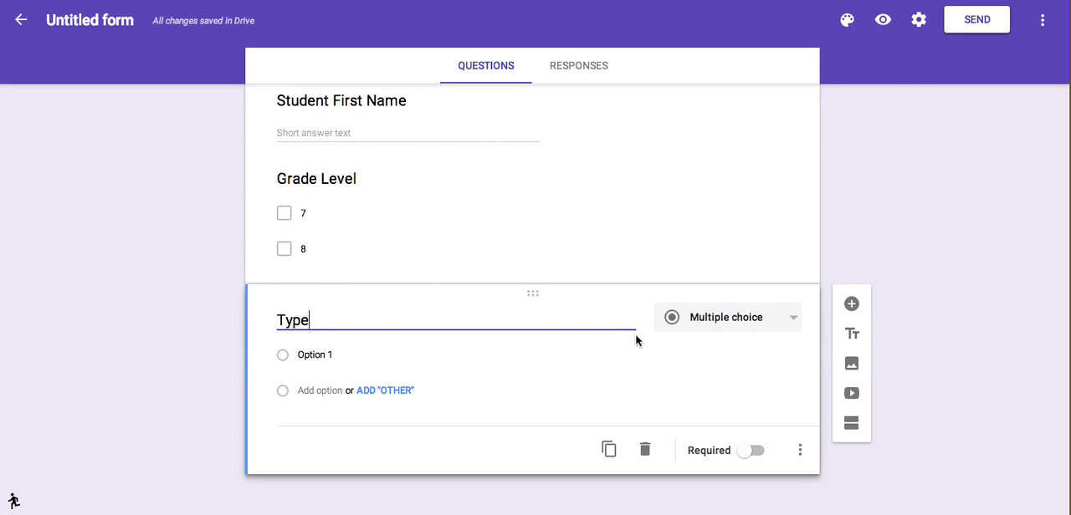
{"action": "left_click", "coordinate": [792, 322]}
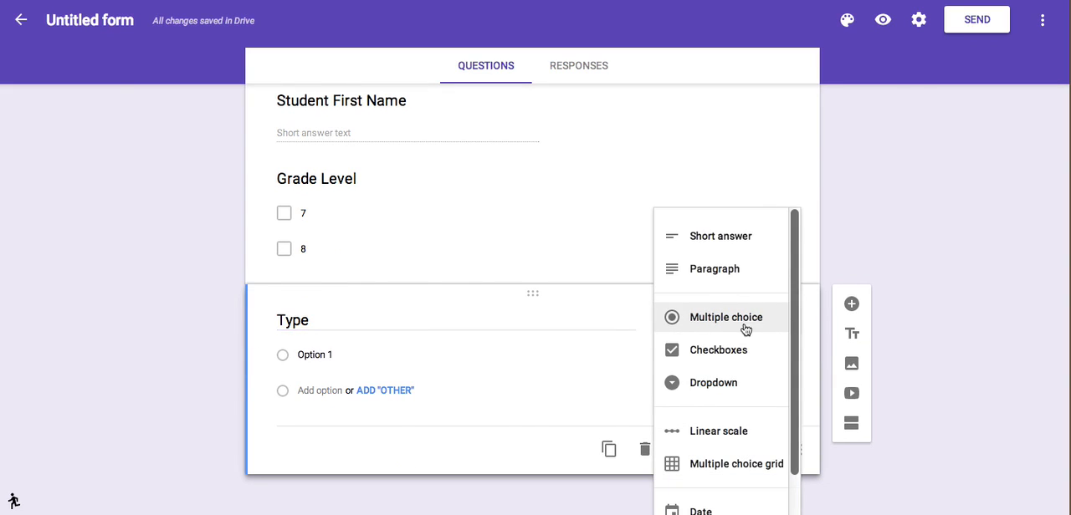
{"action": "left_click", "coordinate": [721, 351]}
{"action": "left_click", "coordinate": [341, 355]}
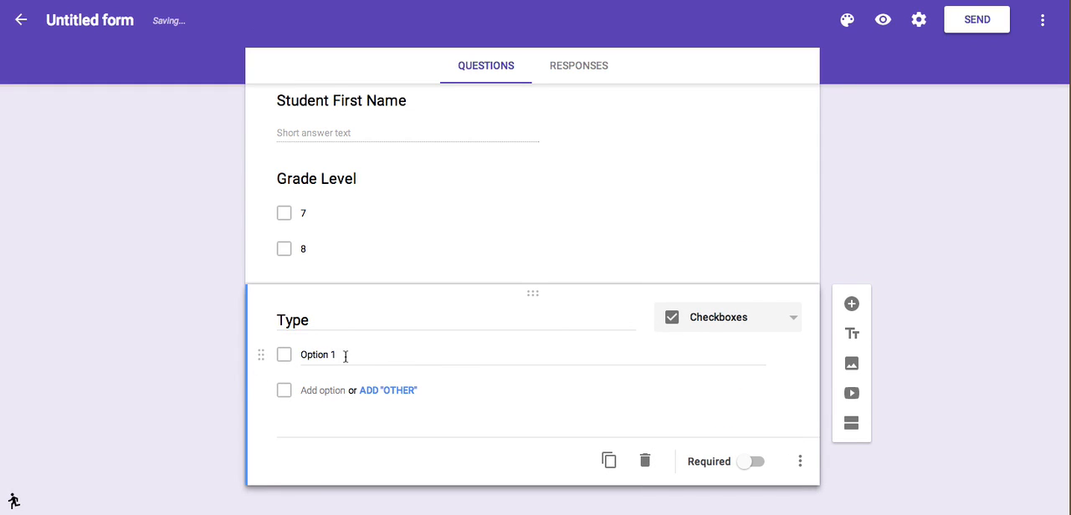
{"action": "type", "text": "Student"}
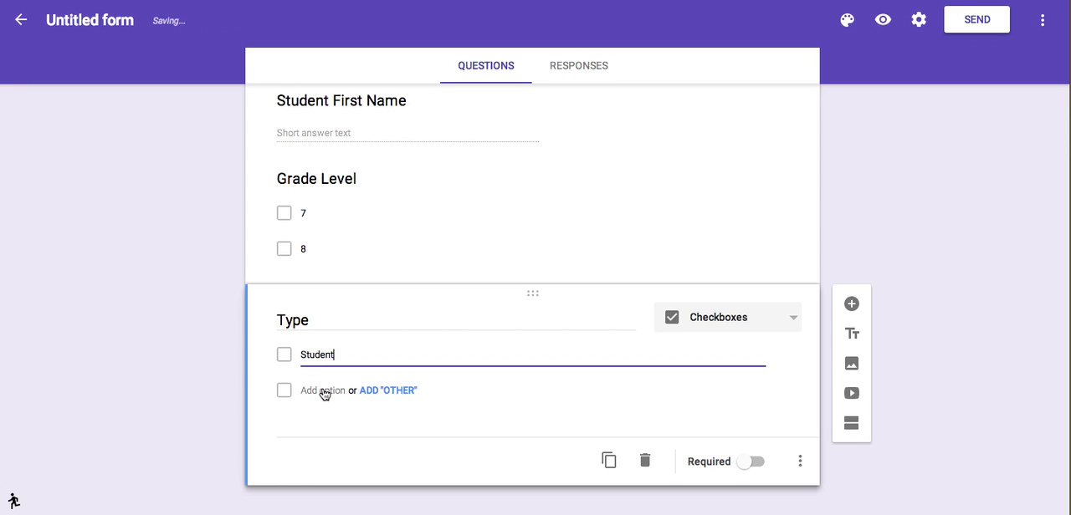
Add the options "Parent" and "Staff Member" to the Type question.
{"action": "left_click", "coordinate": [323, 390]}
{"action": "type", "text": "Pare"}
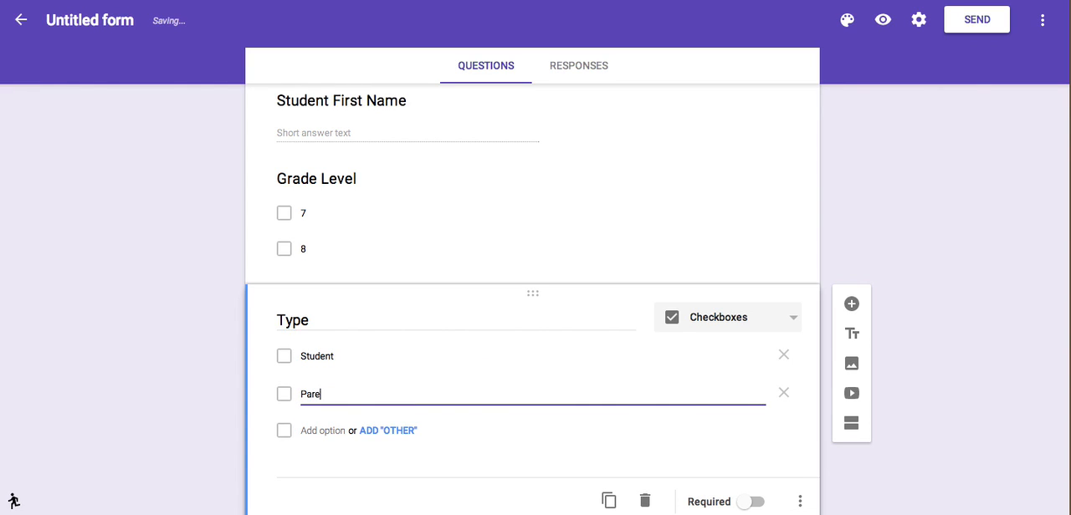
{"action": "type", "text": "nt"}
{"action": "scroll", "coordinate": [417, 273], "scroll_direction": "up", "scroll_amount": 3}
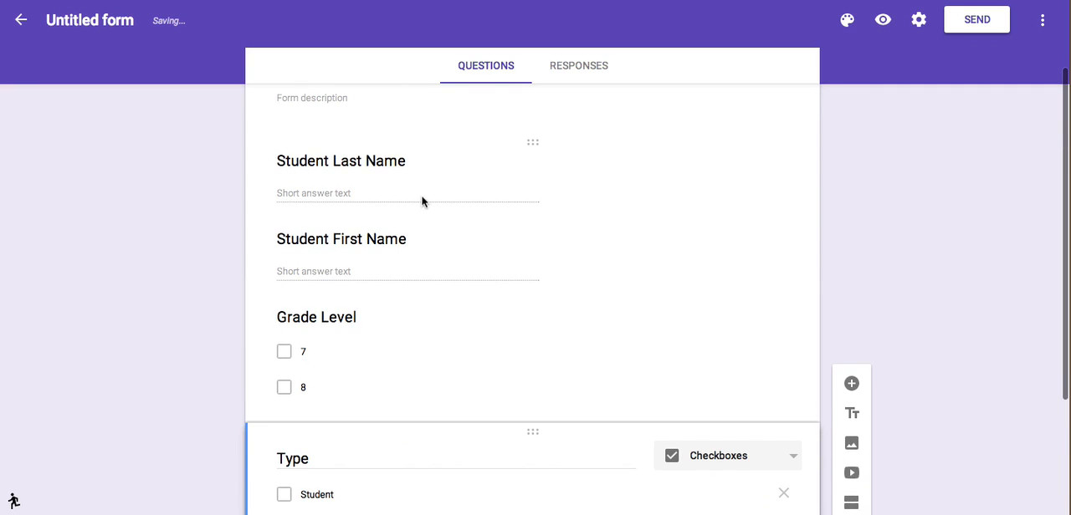
{"action": "scroll", "coordinate": [391, 313], "scroll_direction": "down", "scroll_amount": 2}
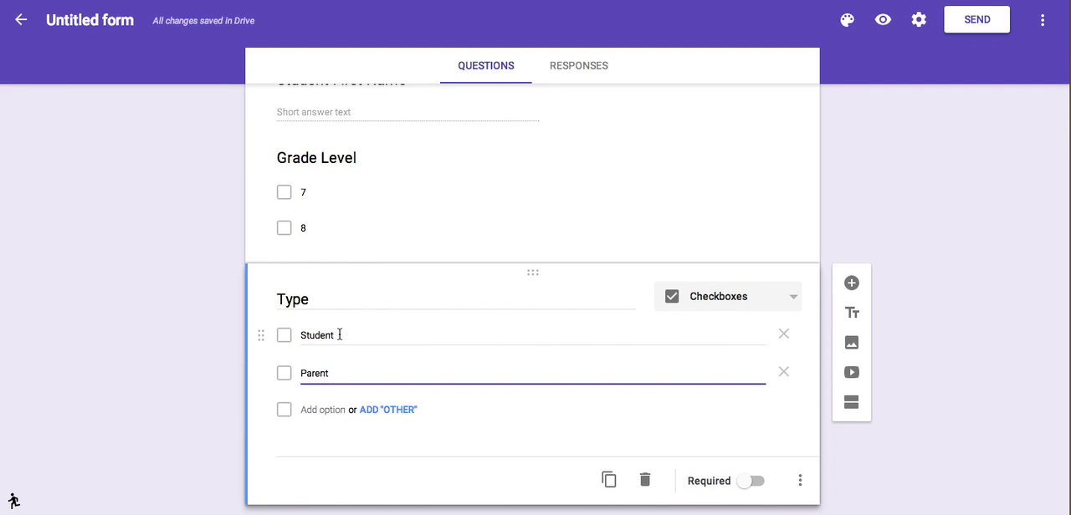
{"action": "left_click", "coordinate": [319, 410]}
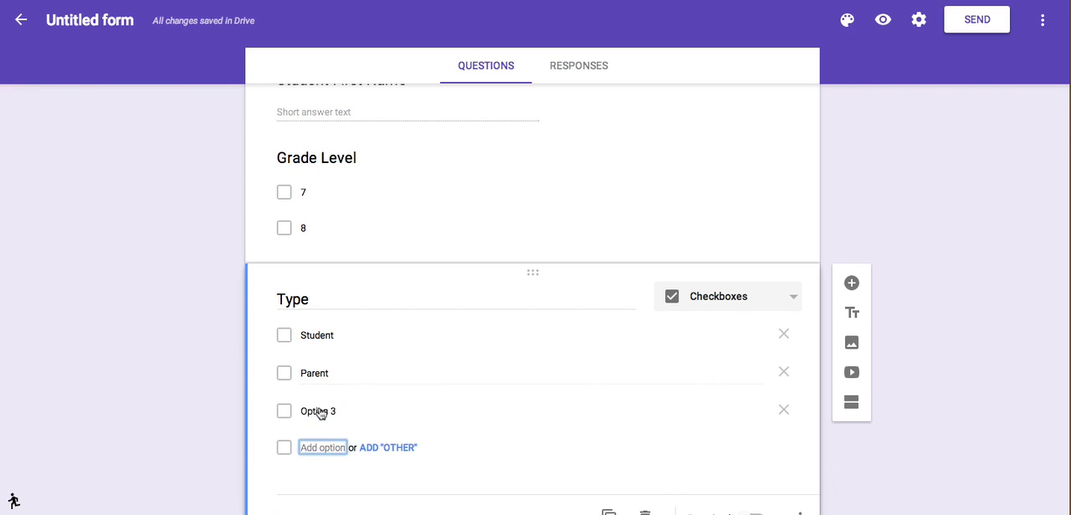
{"action": "type", "text": "Staff Member"}
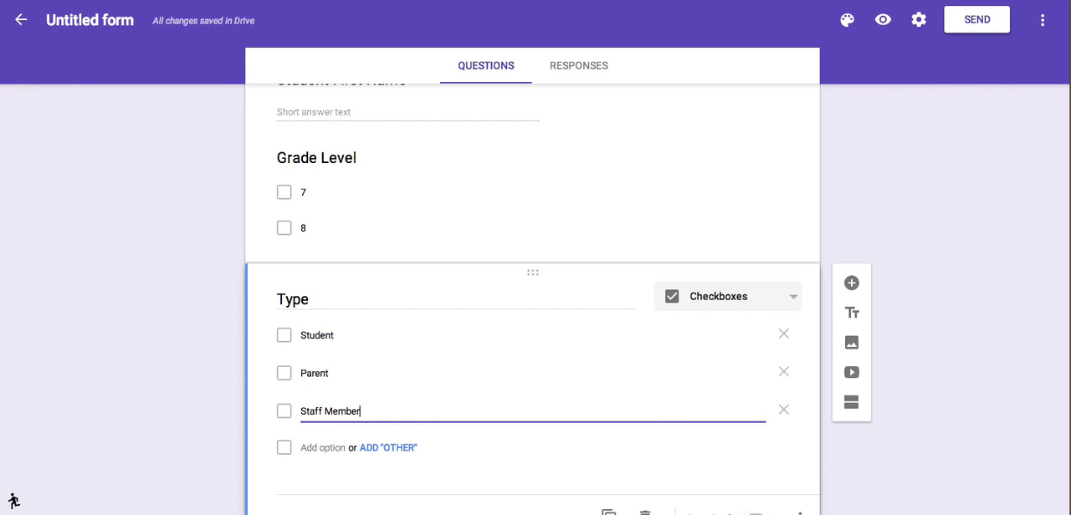
Make the Type question required.
{"action": "scroll", "coordinate": [410, 266], "scroll_direction": "up", "scroll_amount": 3}
{"action": "scroll", "coordinate": [410, 266], "scroll_direction": "down", "scroll_amount": 3}
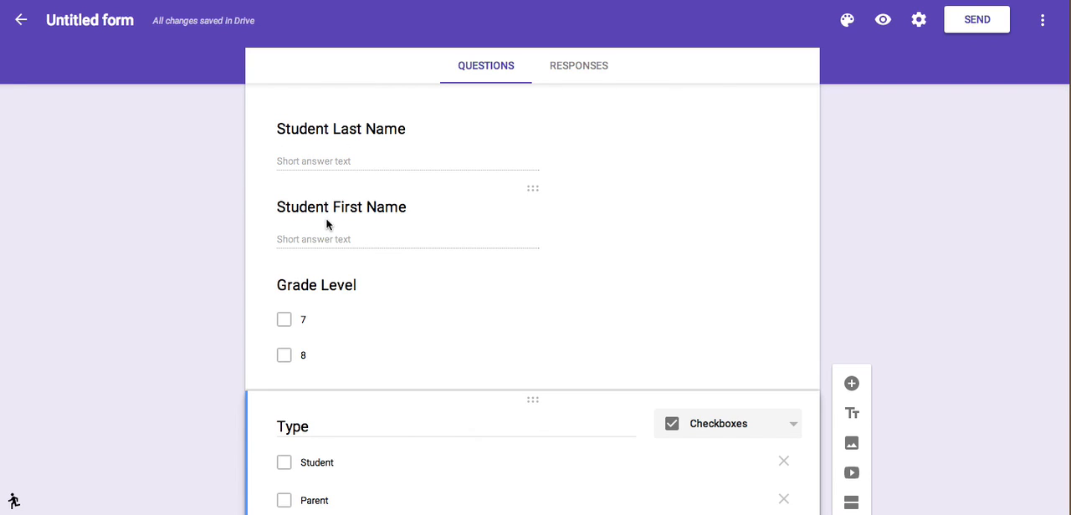
{"action": "scroll", "coordinate": [377, 359], "scroll_direction": "down", "scroll_amount": 2}
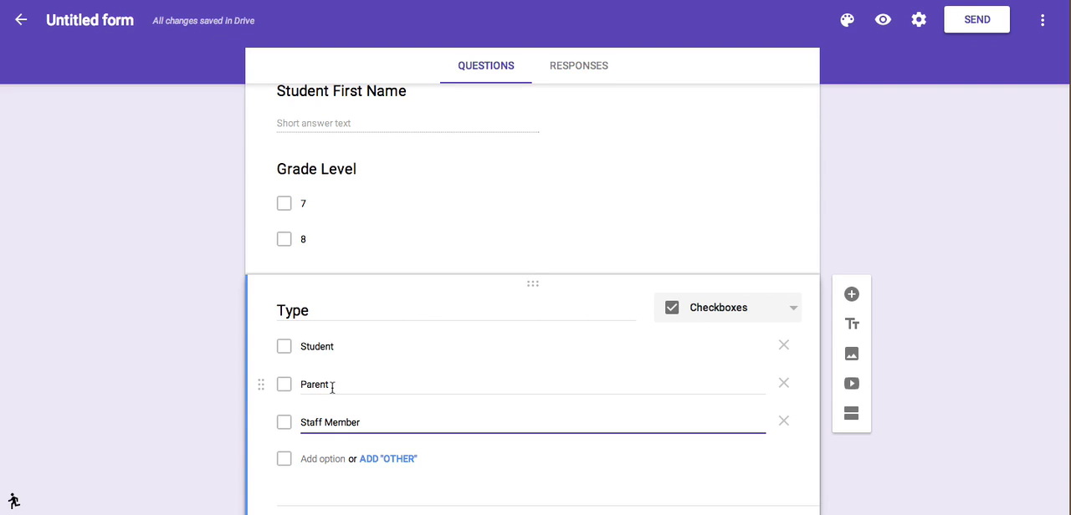
{"action": "scroll", "coordinate": [333, 388], "scroll_direction": "down", "scroll_amount": 2}
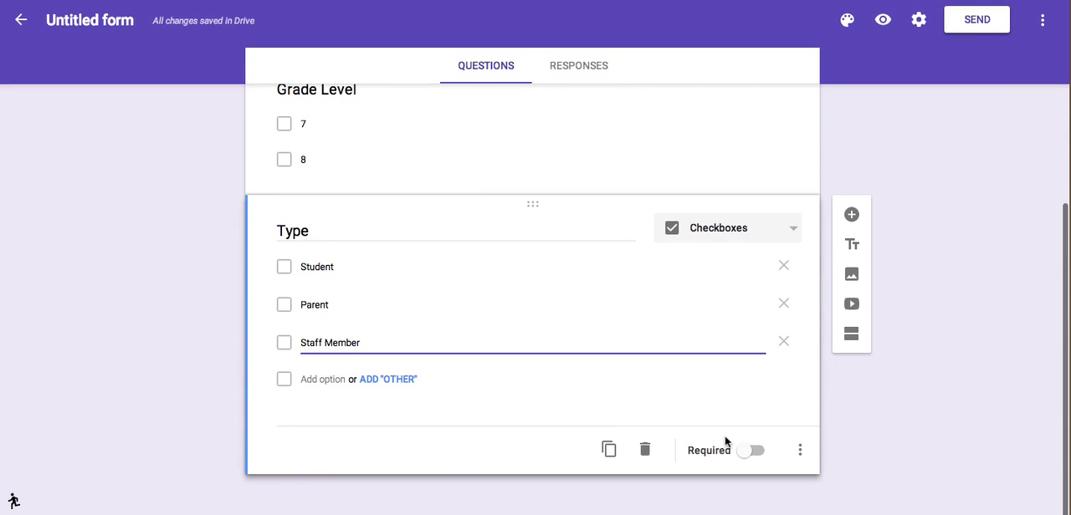
{"action": "left_click", "coordinate": [757, 452]}
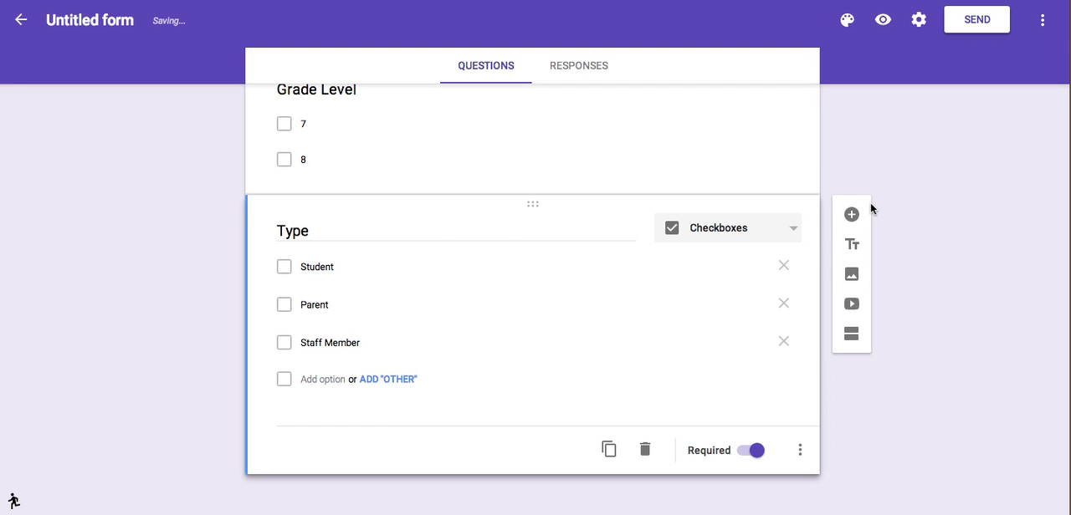
Add a fifth question titled "Purpose of the Visit" and set its answer type to Checkboxes.
{"action": "left_click", "coordinate": [852, 215]}
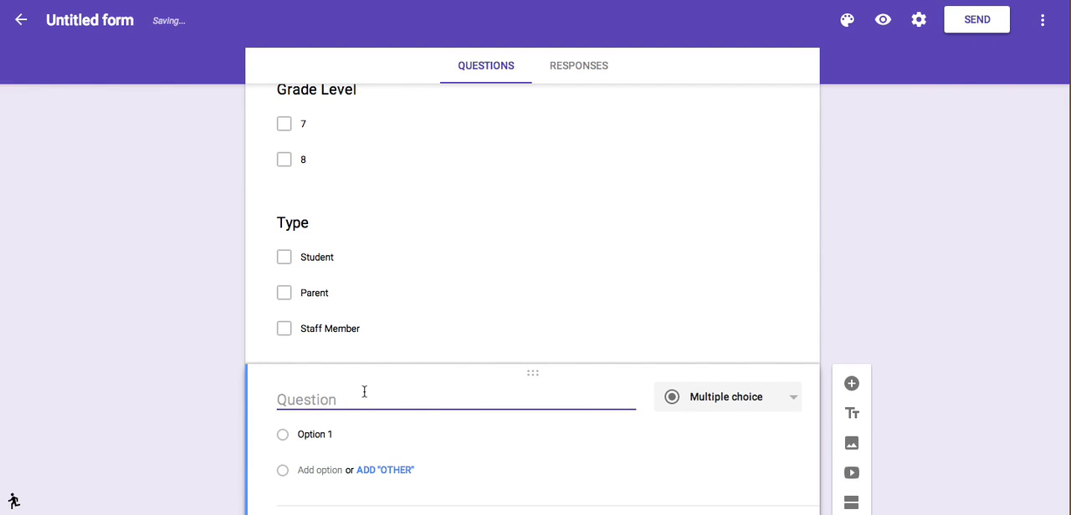
{"action": "type", "text": "P"}
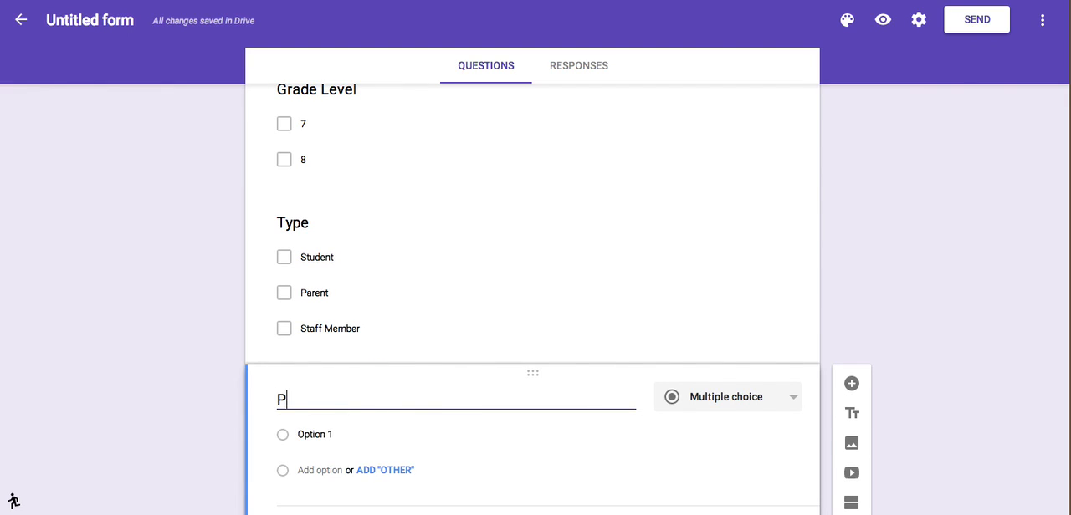
{"action": "type", "text": "urpose of the Visit"}
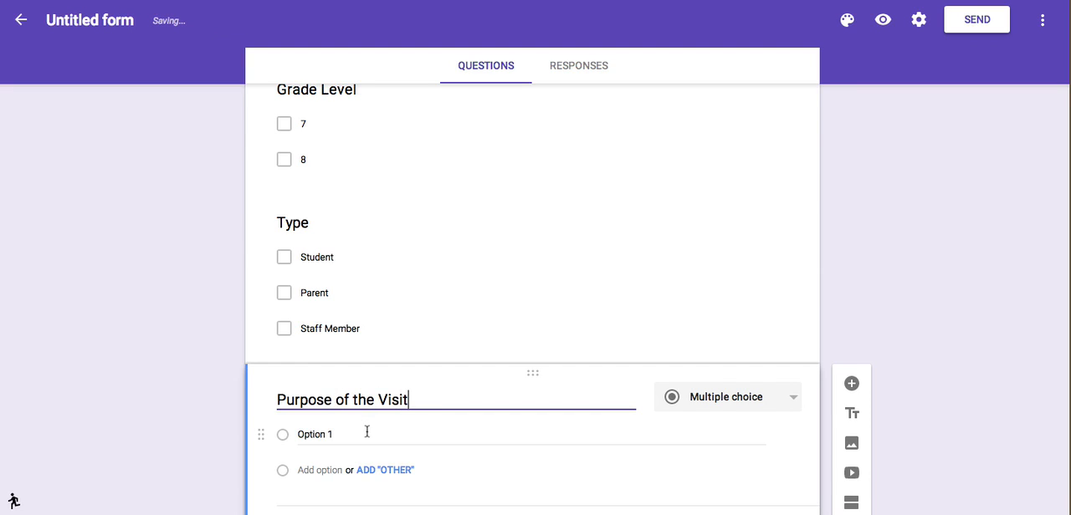
{"action": "scroll", "coordinate": [369, 430], "scroll_direction": "down", "scroll_amount": 2}
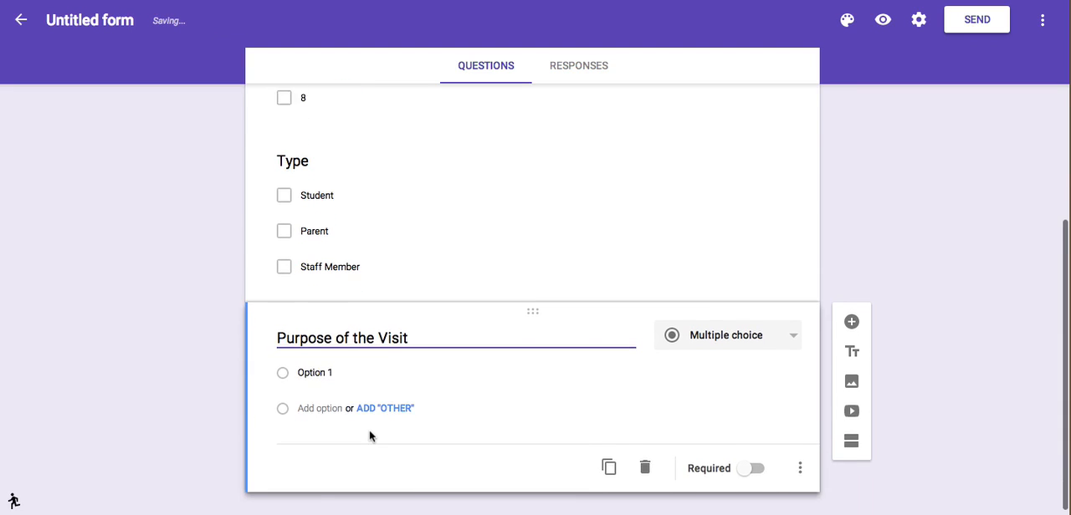
{"action": "left_click", "coordinate": [350, 355]}
{"action": "left_click_drag", "start_coordinate": [333, 355], "coordinate": [308, 355]}
{"action": "left_click", "coordinate": [775, 318]}
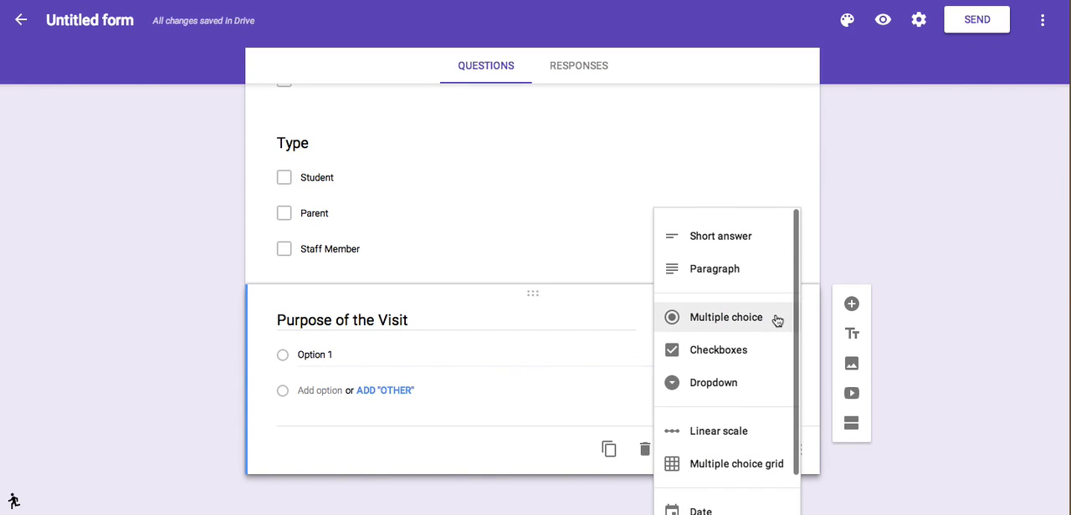
{"action": "left_click", "coordinate": [743, 352]}
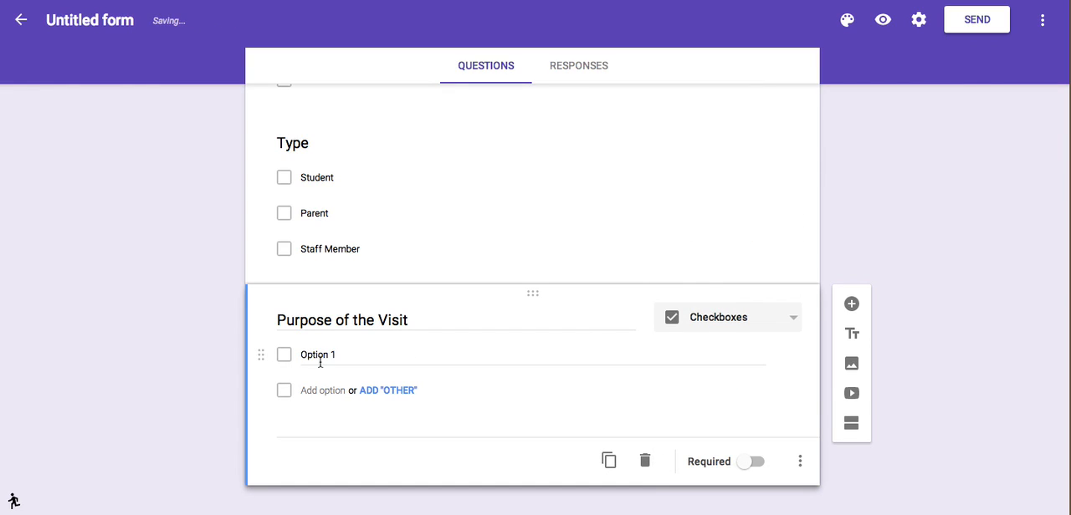
Give the Purpose of the Visit question the options "Discilpine", "Bullying" and "Reporting Information".
{"action": "left_click_drag", "start_coordinate": [354, 355], "coordinate": [282, 341]}
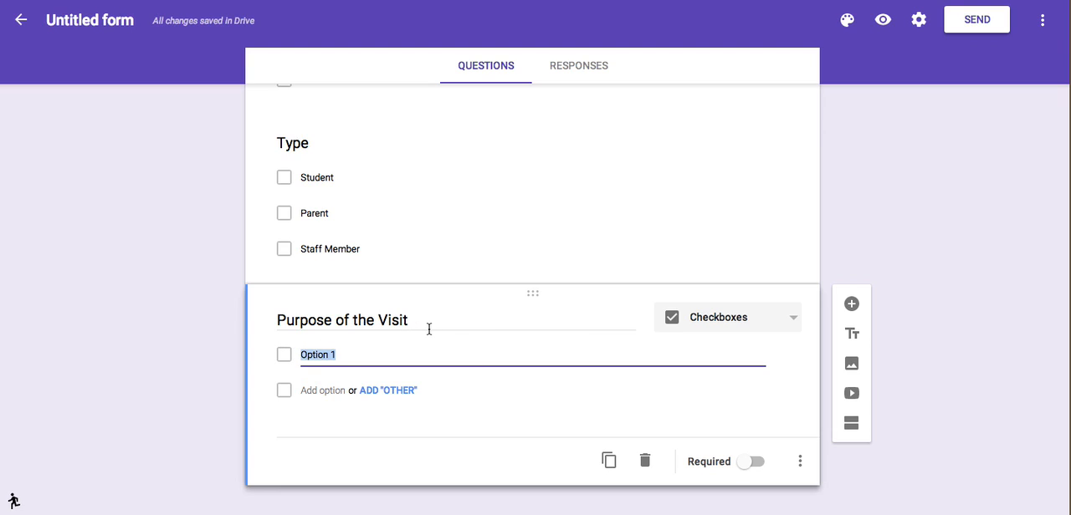
{"action": "type", "text": "Disc"}
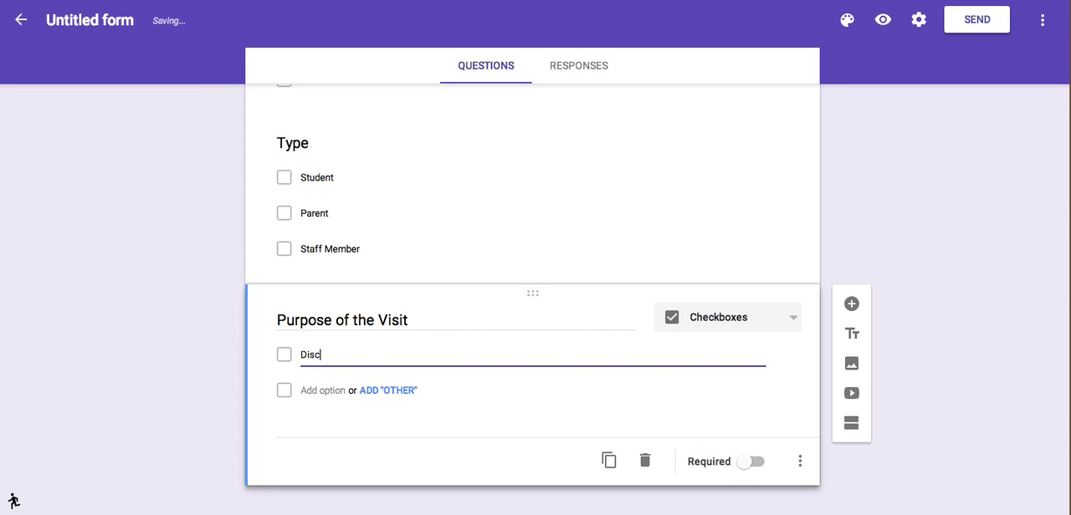
{"action": "type", "text": "ilpine"}
{"action": "left_click", "coordinate": [332, 391]}
{"action": "type", "text": "Bullying"}
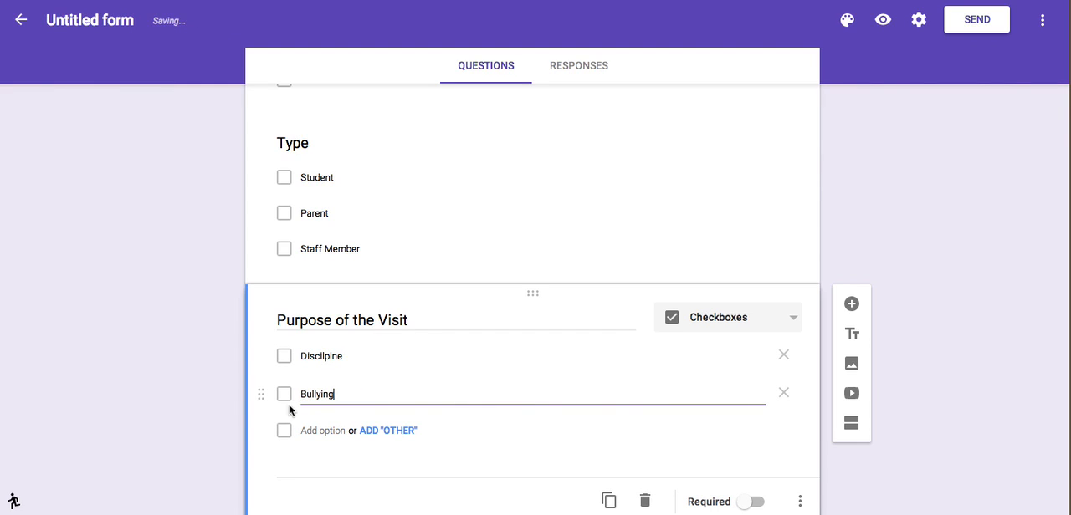
{"action": "left_click", "coordinate": [323, 432]}
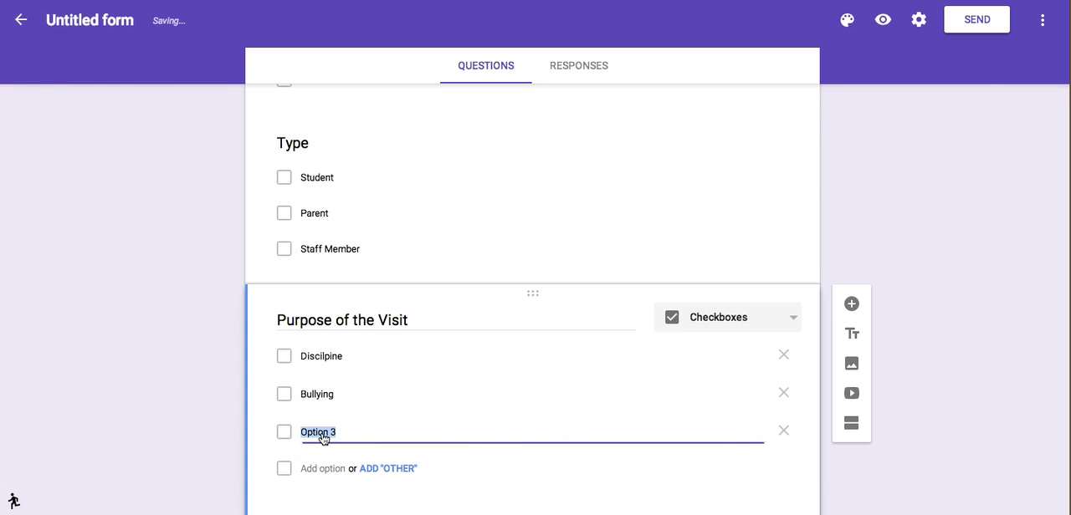
{"action": "type", "text": "R"}
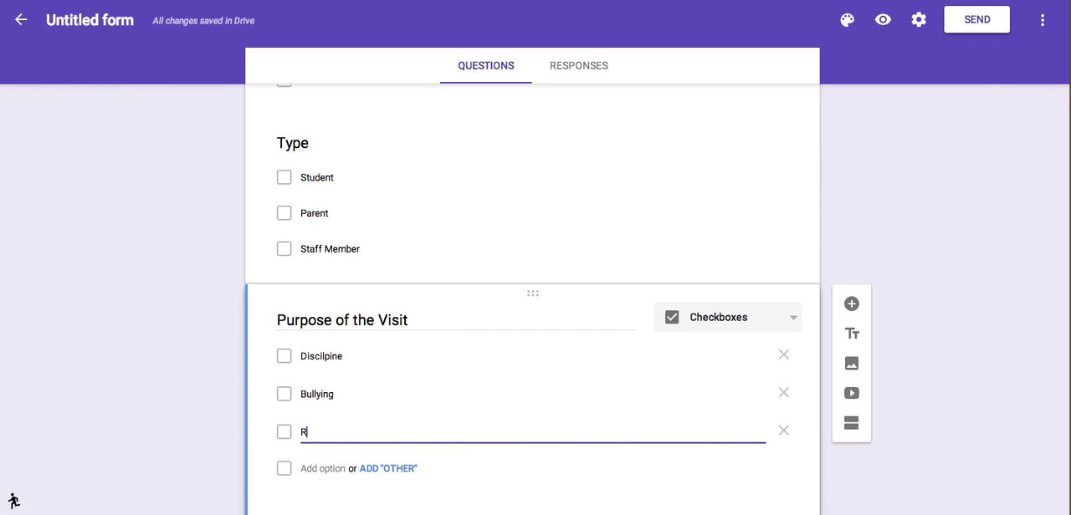
{"action": "type", "text": "eporting Information"}
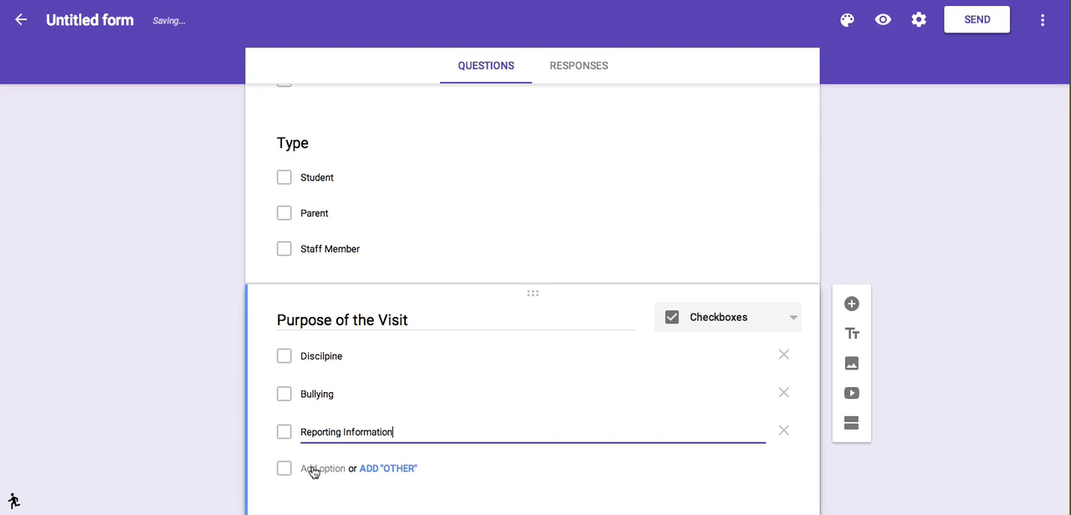
Add the options "Emotional Support", "Academic" and an "Other" choice to the Purpose of the Visit question.
{"action": "left_click", "coordinate": [314, 470]}
{"action": "type", "text": "Emotional Suppo"}
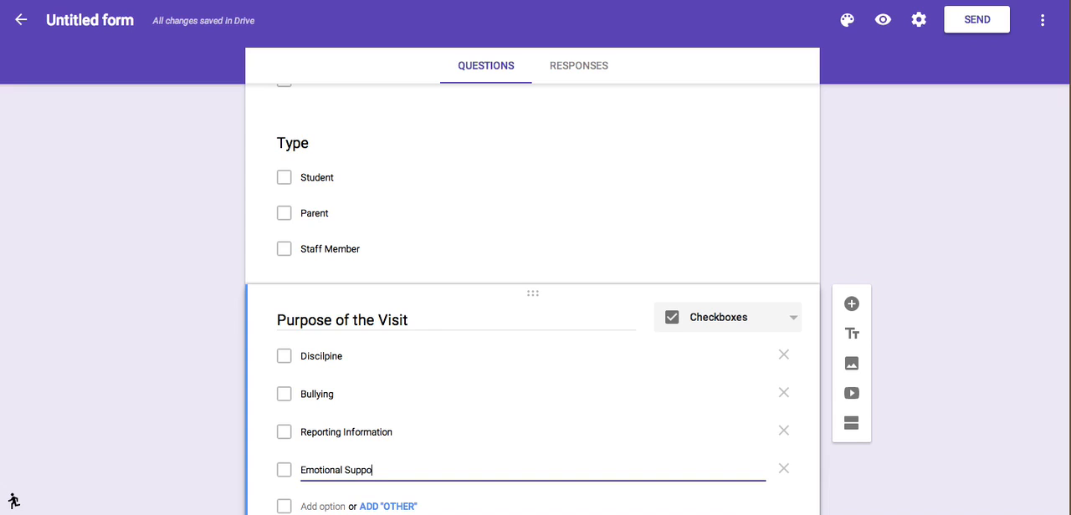
{"action": "type", "text": "rt"}
{"action": "scroll", "coordinate": [313, 470], "scroll_direction": "down", "scroll_amount": 1}
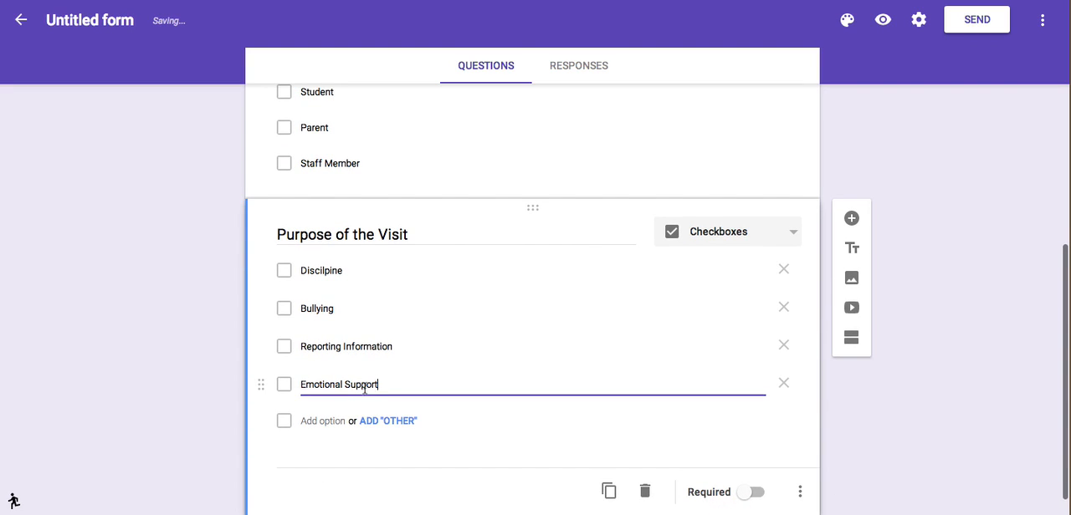
{"action": "left_click", "coordinate": [330, 424]}
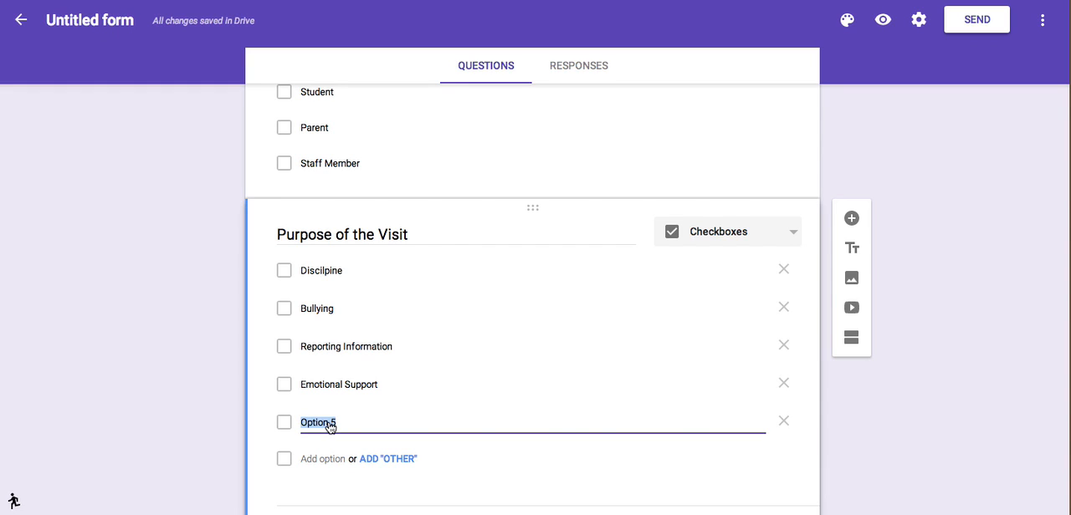
{"action": "type", "text": "Academic"}
{"action": "scroll", "coordinate": [396, 423], "scroll_direction": "down", "scroll_amount": 1}
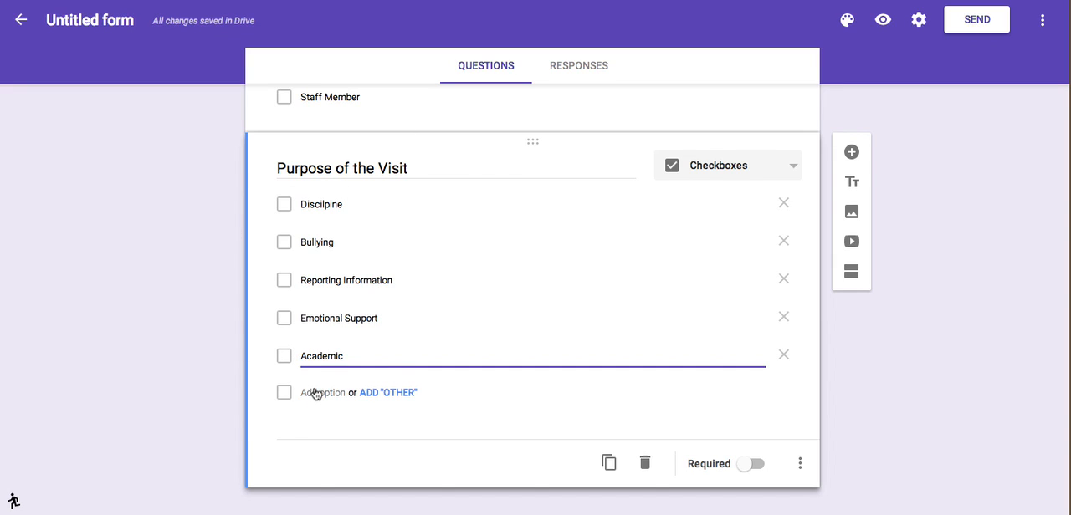
{"action": "left_click", "coordinate": [386, 393]}
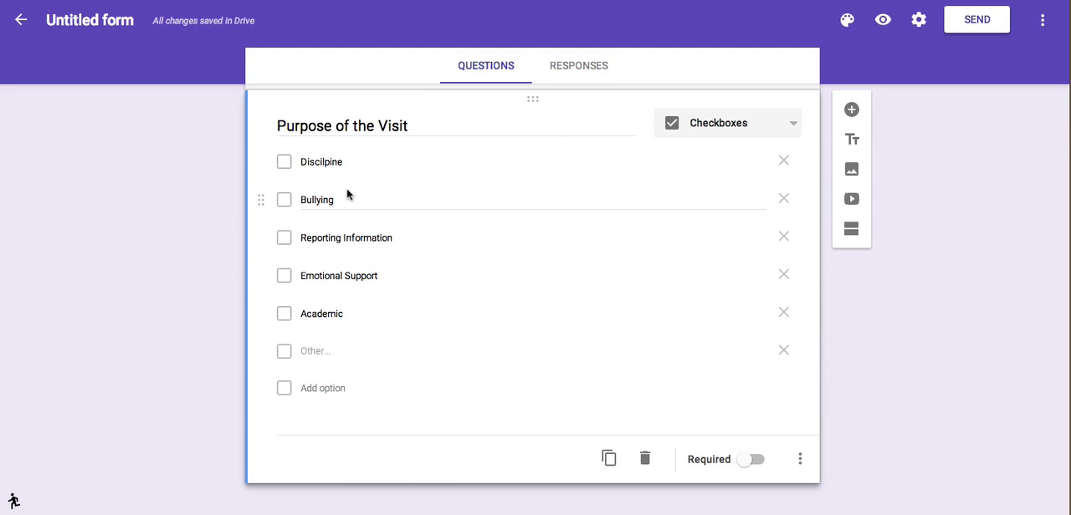
Correct the first Purpose of the Visit option to "Discipline" and make the question required.
{"action": "left_click", "coordinate": [332, 162]}
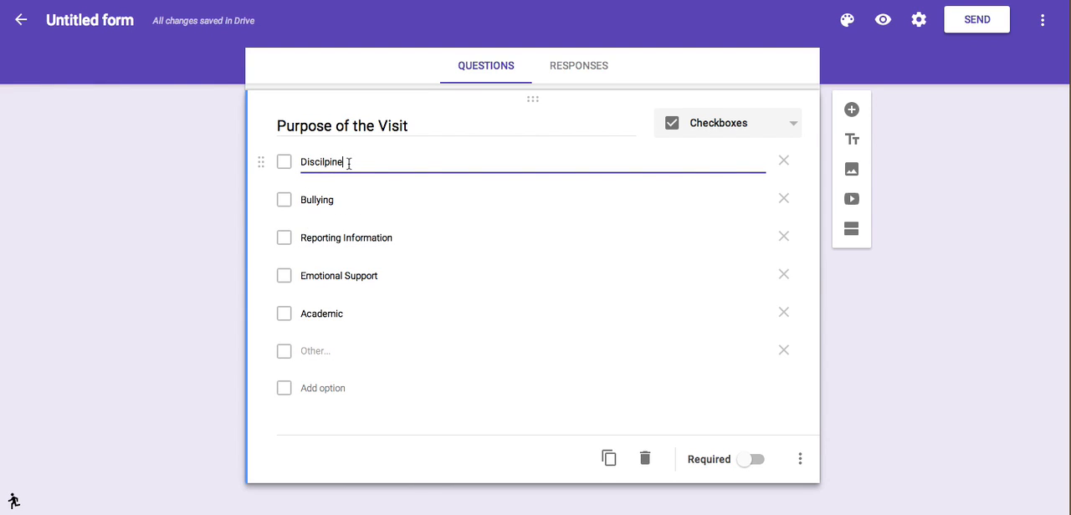
{"action": "key", "text": "BackSpace"}
{"action": "key", "text": "BackSpace"}
{"action": "key", "text": "BackSpace"}
{"action": "key", "text": "BackSpace"}
{"action": "key", "text": "BackSpace"}
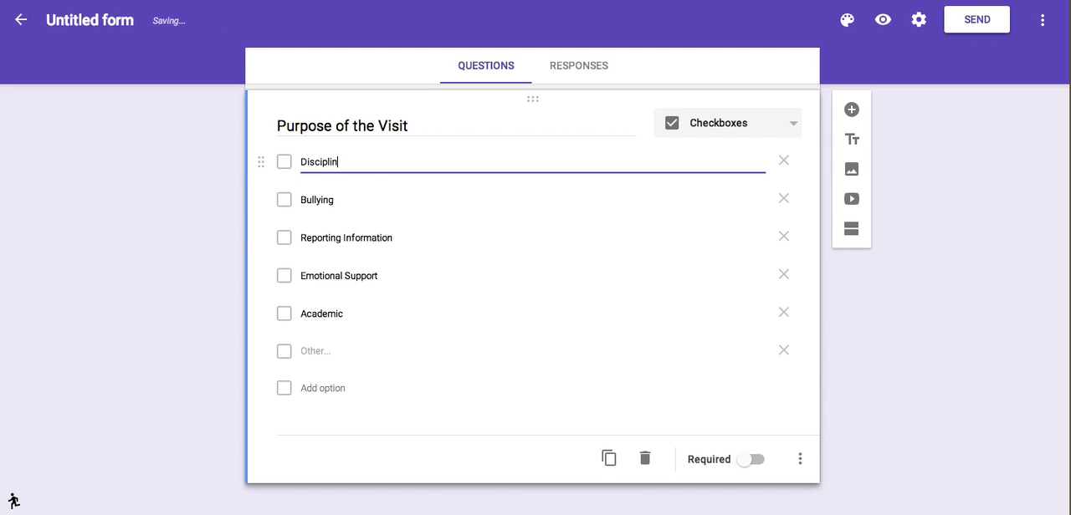
{"action": "scroll", "coordinate": [433, 290], "scroll_direction": "down", "scroll_amount": 1}
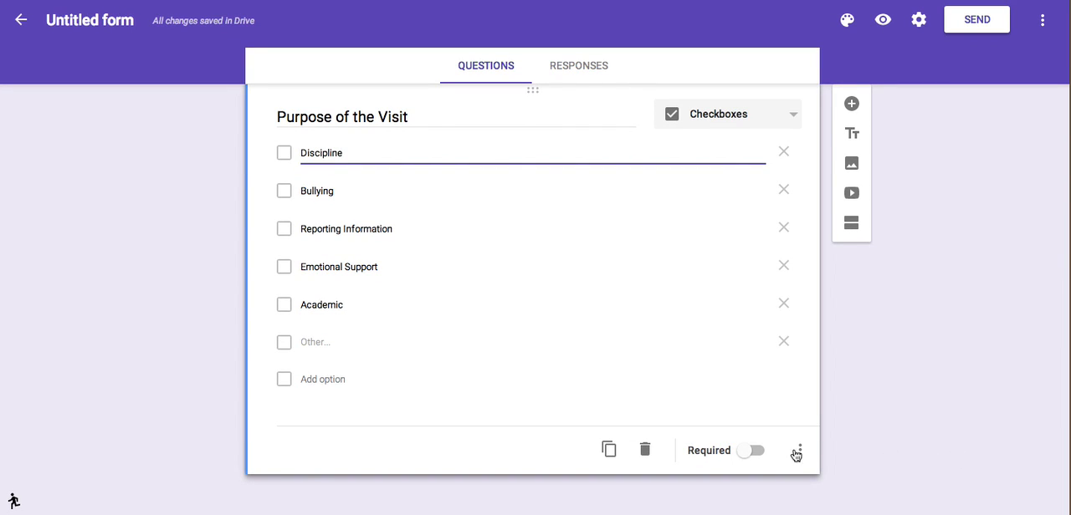
{"action": "left_click", "coordinate": [755, 452]}
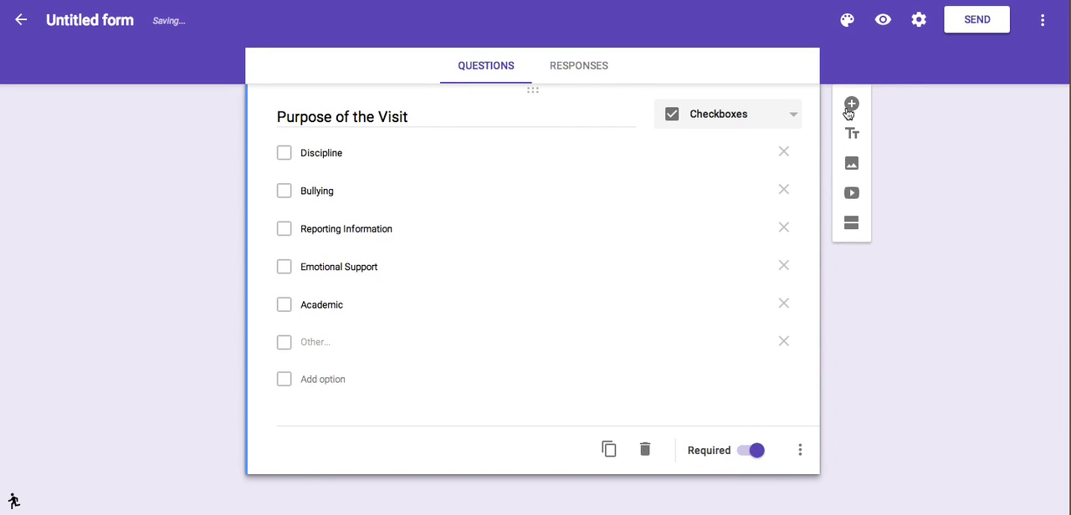
Add a sixth question titled "Notes" and set its answer type to Paragraph.
{"action": "left_click", "coordinate": [851, 104]}
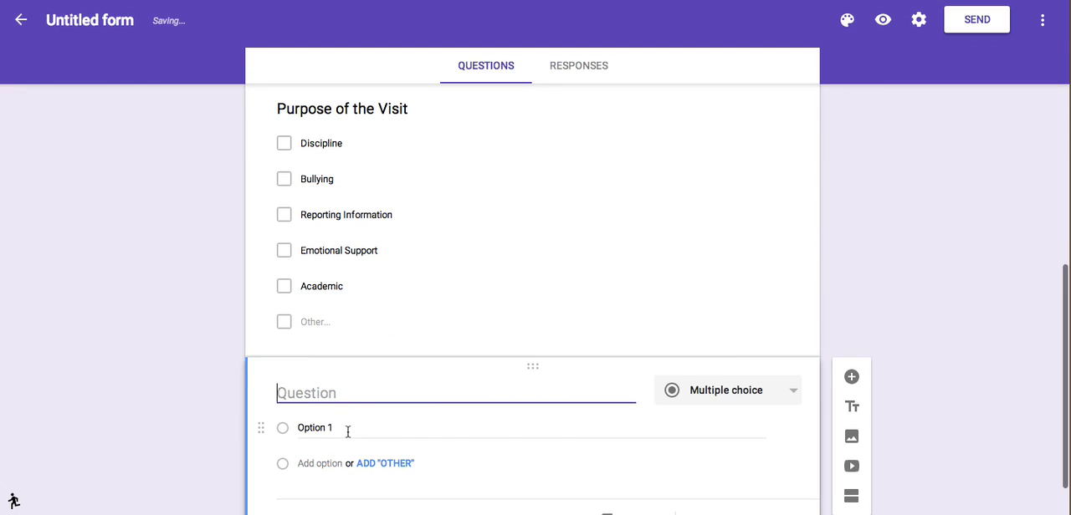
{"action": "scroll", "coordinate": [348, 431], "scroll_direction": "down", "scroll_amount": 1}
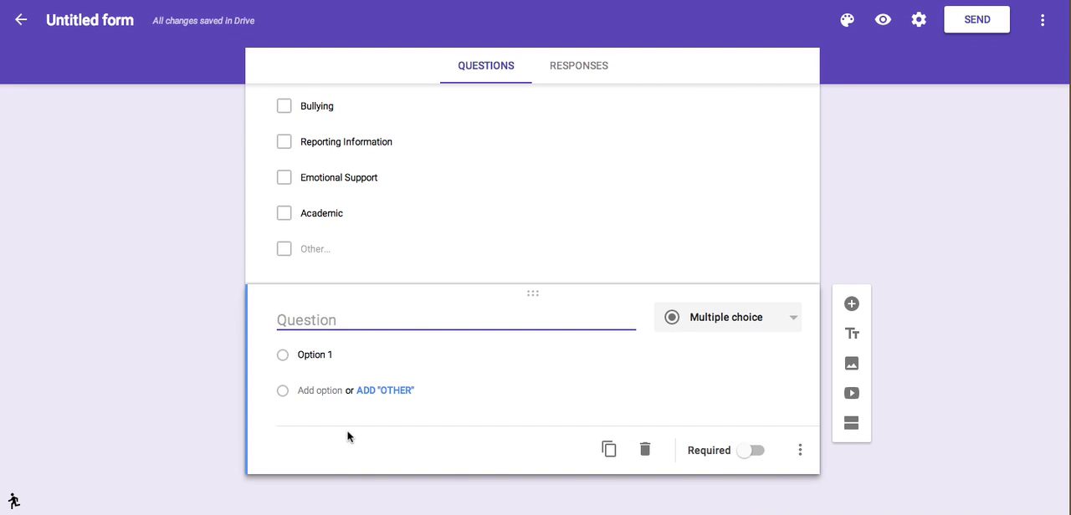
{"action": "type", "text": "Notes"}
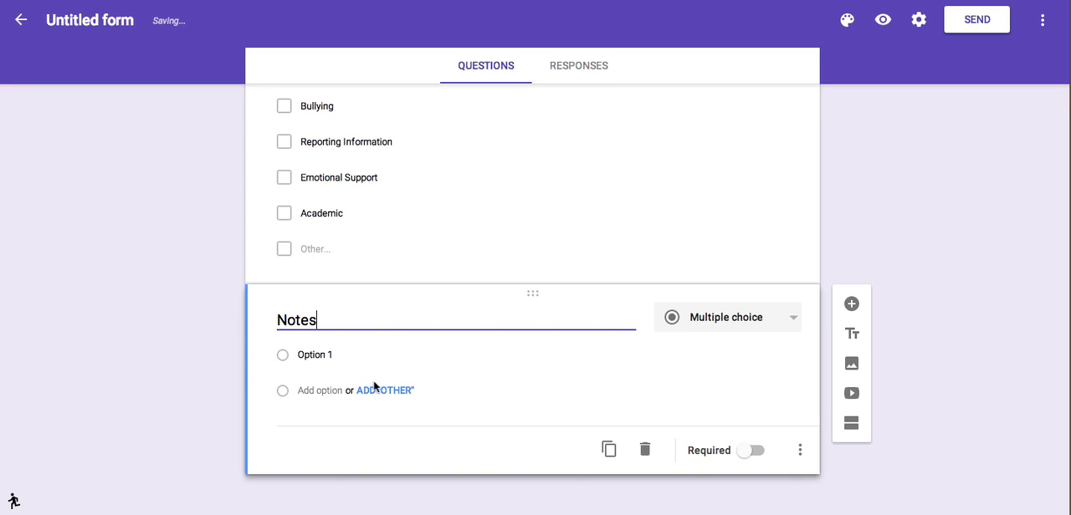
{"action": "left_click", "coordinate": [708, 314]}
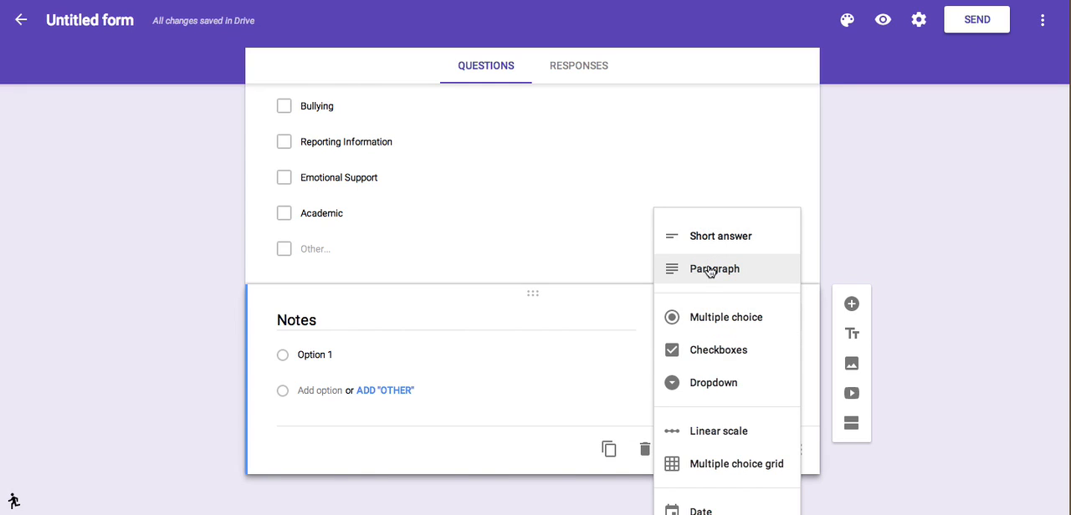
{"action": "left_click", "coordinate": [709, 269]}
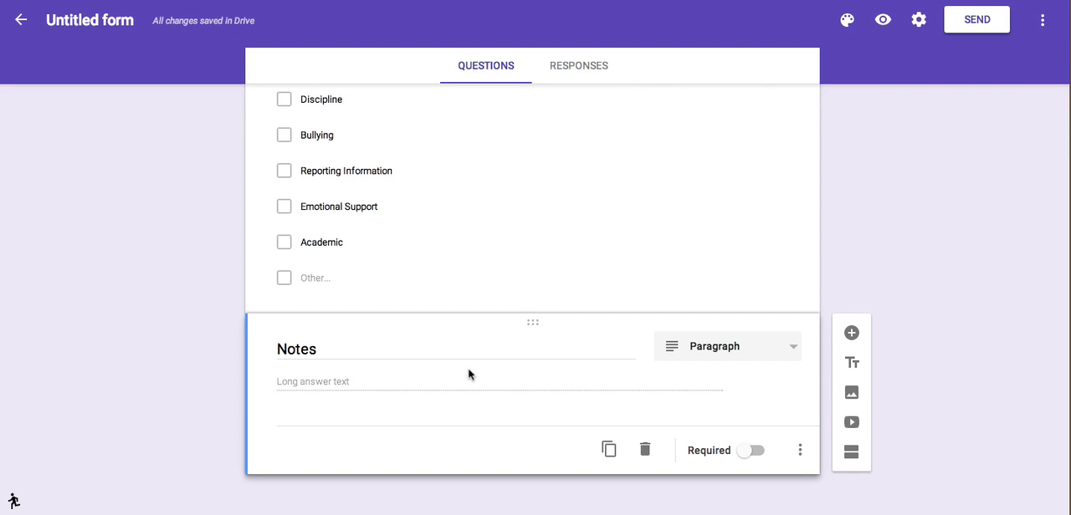
Make the Notes question required.
{"action": "left_click", "coordinate": [757, 451]}
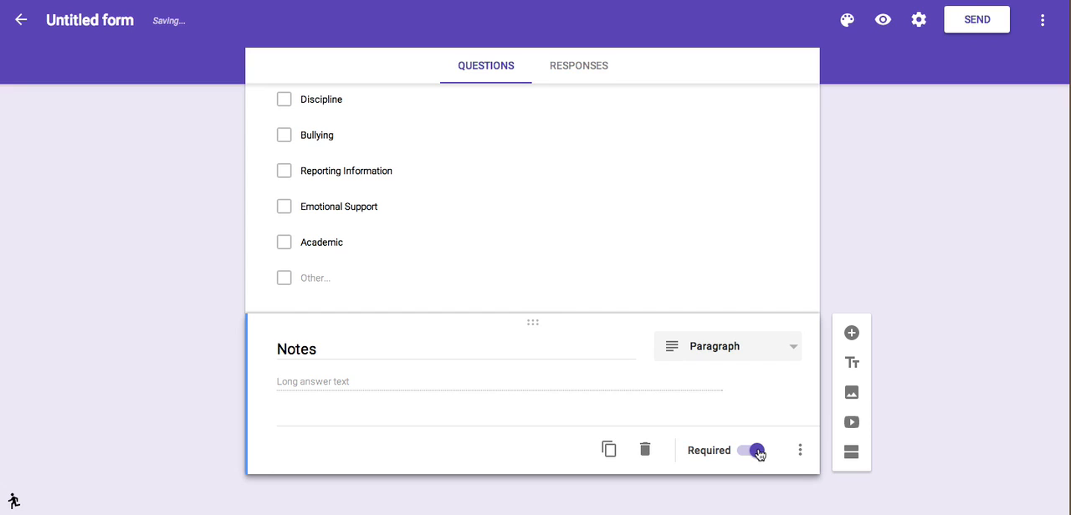
{"action": "scroll", "coordinate": [837, 257], "scroll_direction": "up", "scroll_amount": 5}
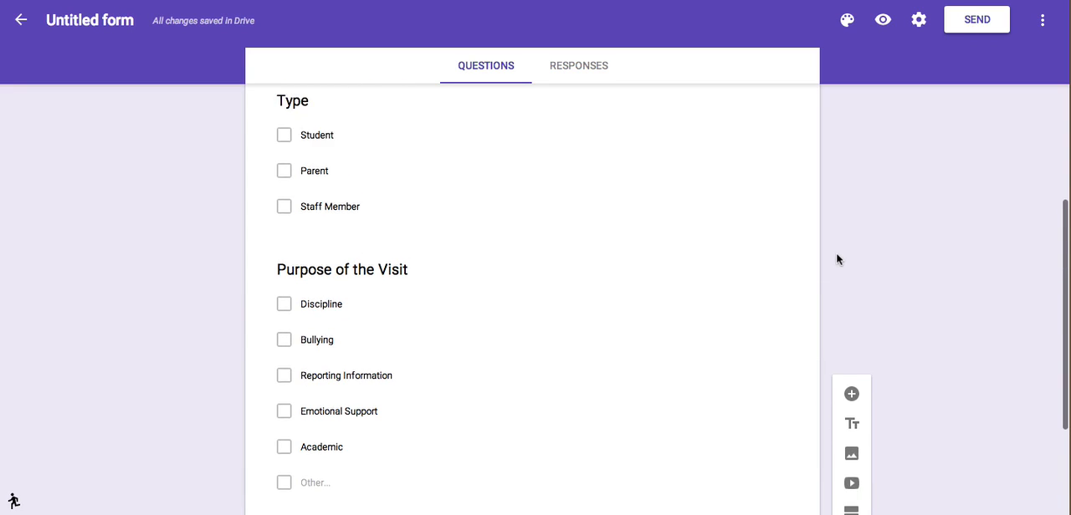
{"action": "scroll", "coordinate": [837, 260], "scroll_direction": "up", "scroll_amount": 5}
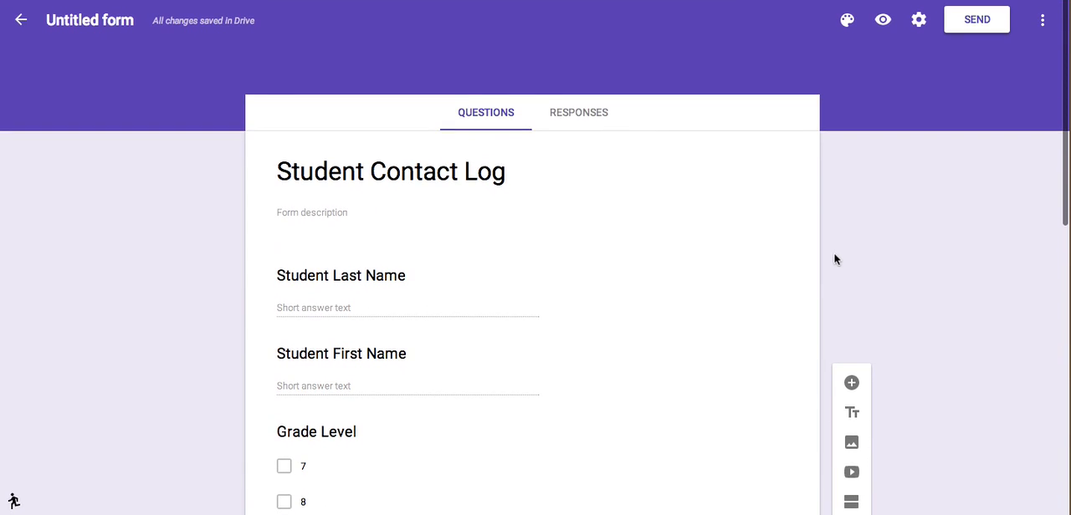
Change the form's colour to pink.
{"action": "scroll", "coordinate": [485, 404], "scroll_direction": "down", "scroll_amount": 5}
{"action": "scroll", "coordinate": [483, 404], "scroll_direction": "down", "scroll_amount": 3}
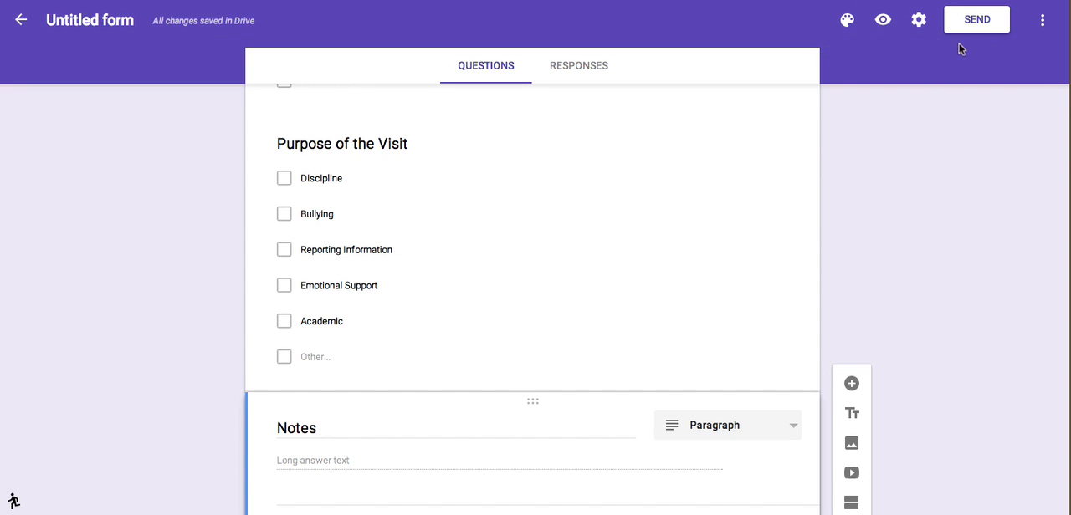
{"action": "left_click", "coordinate": [847, 25]}
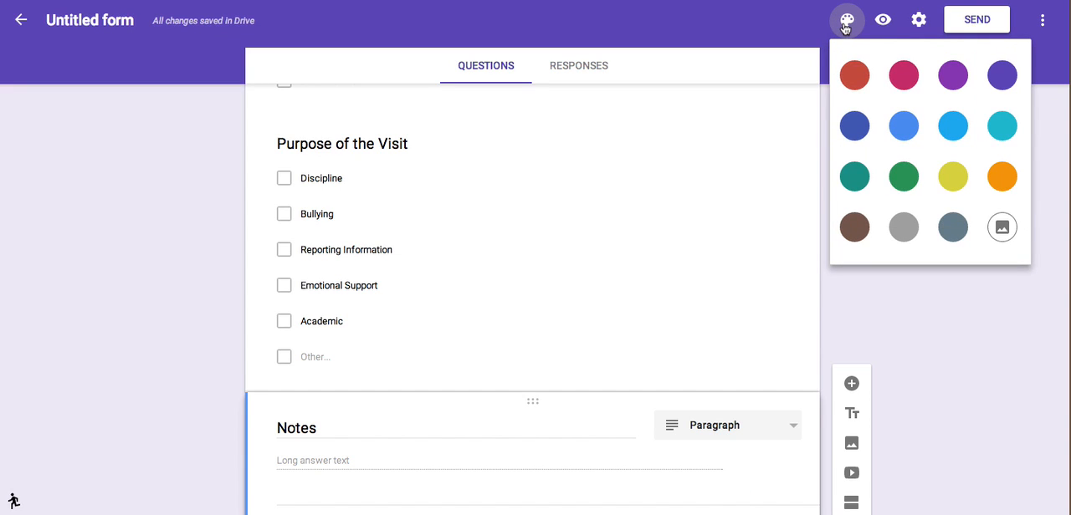
{"action": "left_click", "coordinate": [904, 75]}
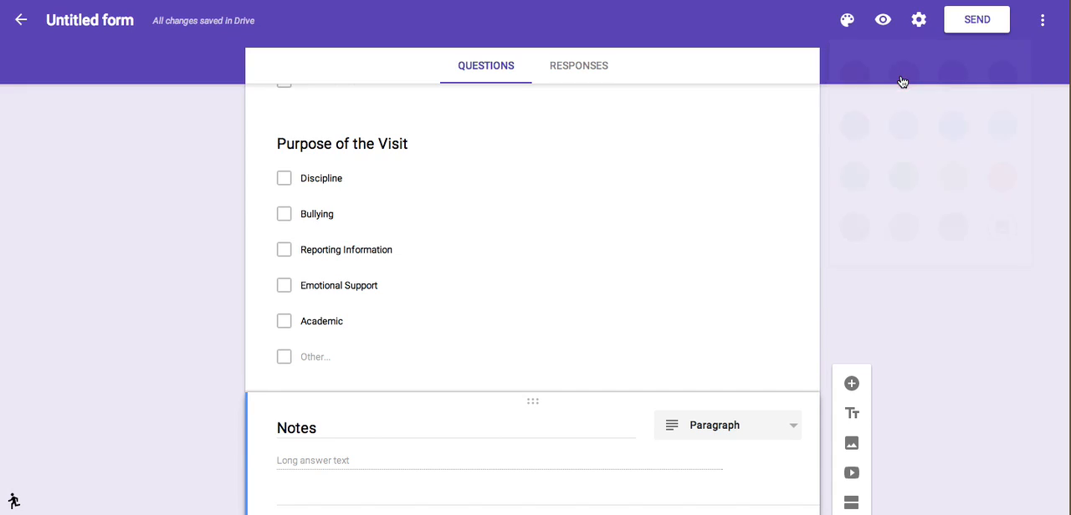
Apply the coloured pencils image from the Work and School themes as the form's header.
{"action": "left_click", "coordinate": [845, 21]}
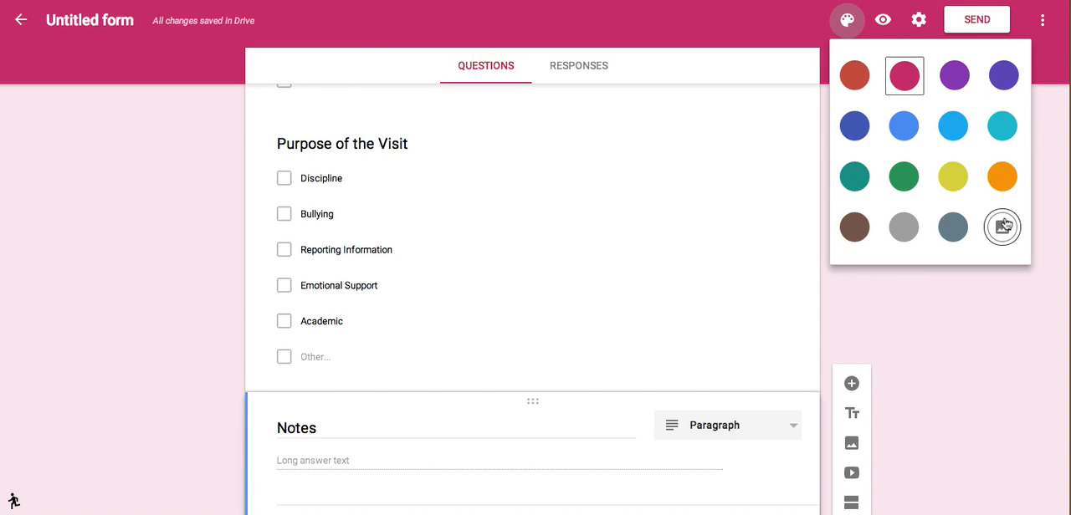
{"action": "left_click", "coordinate": [1002, 228]}
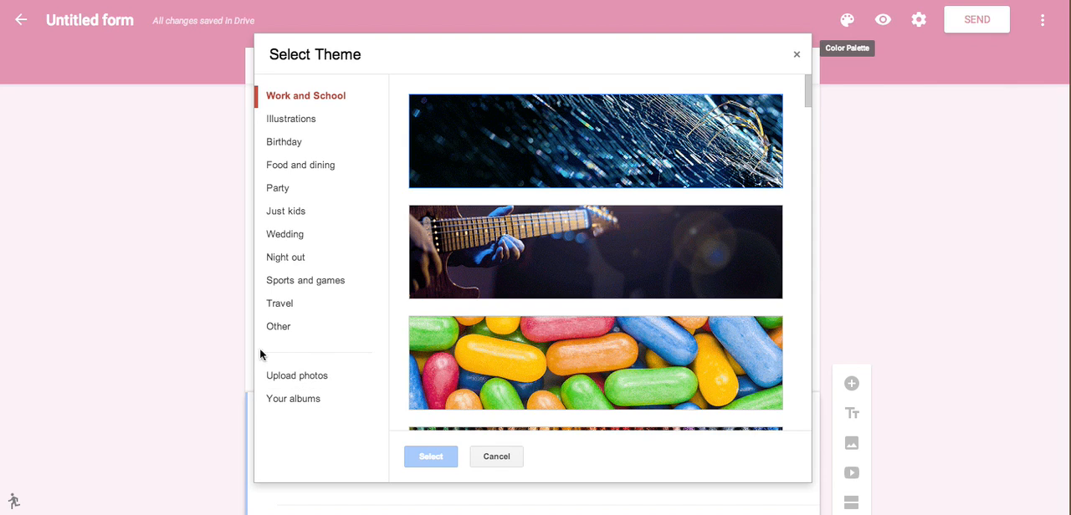
{"action": "scroll", "coordinate": [483, 230], "scroll_direction": "down", "scroll_amount": 3}
{"action": "scroll", "coordinate": [483, 230], "scroll_direction": "down", "scroll_amount": 15}
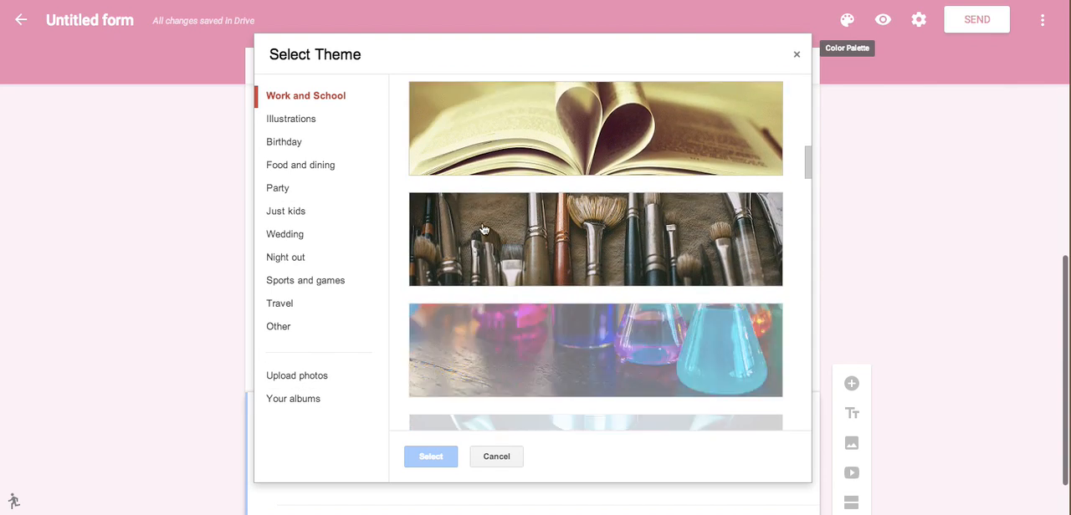
{"action": "scroll", "coordinate": [554, 202], "scroll_direction": "down", "scroll_amount": 3}
{"action": "scroll", "coordinate": [554, 203], "scroll_direction": "down", "scroll_amount": 8}
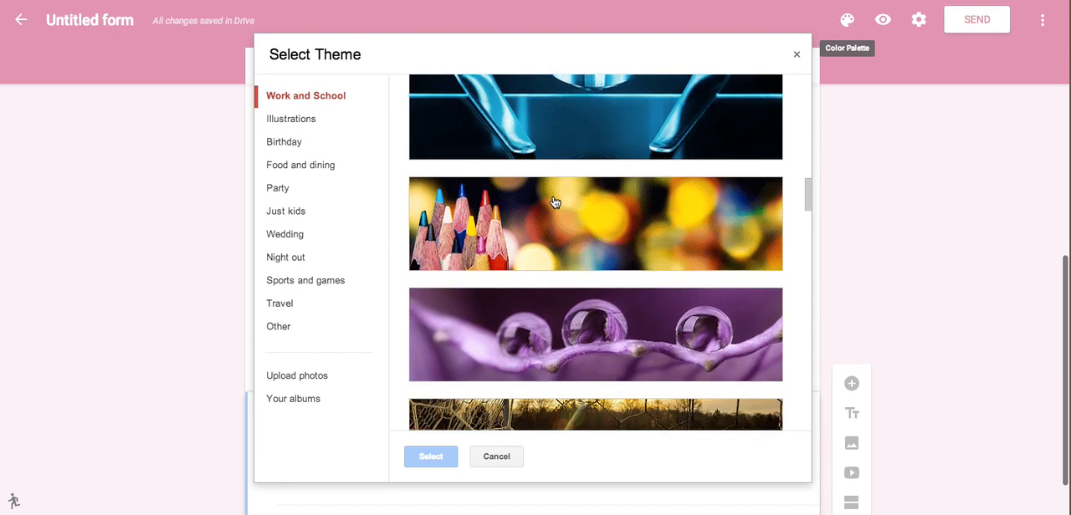
{"action": "left_click", "coordinate": [552, 167]}
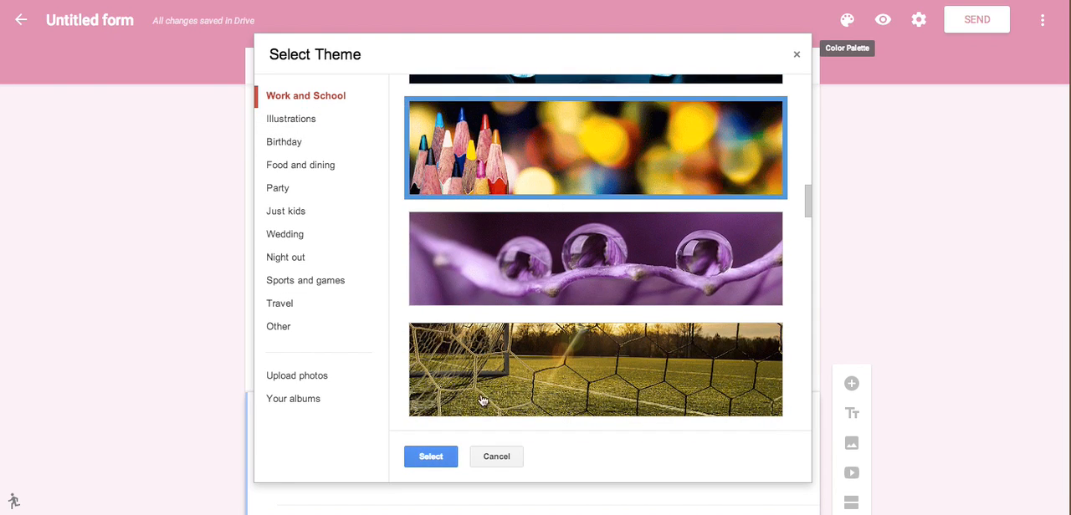
{"action": "left_click", "coordinate": [430, 457]}
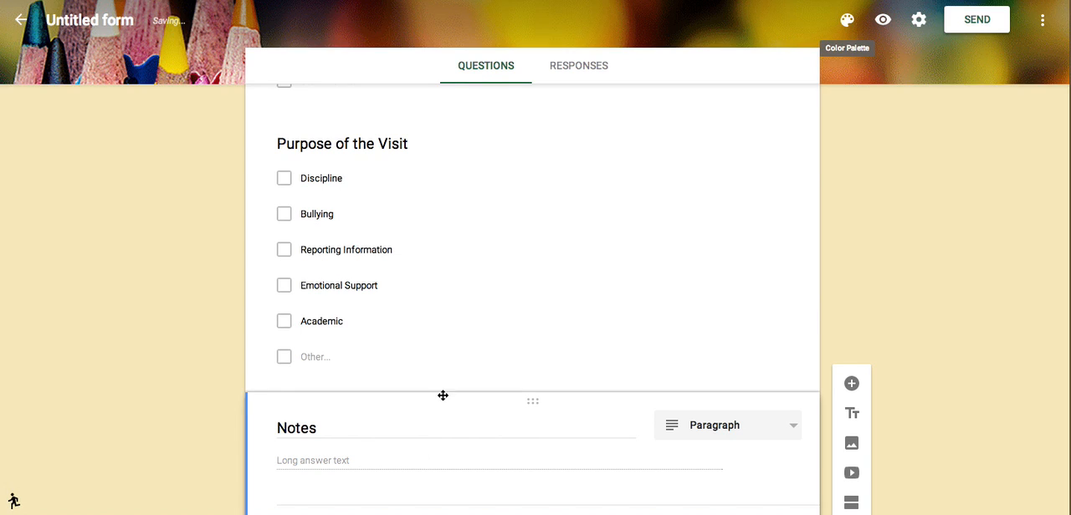
Preview the form as respondents see it, check its questions from Student Last Name through Notes, and return to editing.
{"action": "scroll", "coordinate": [966, 152], "scroll_direction": "up", "scroll_amount": 10}
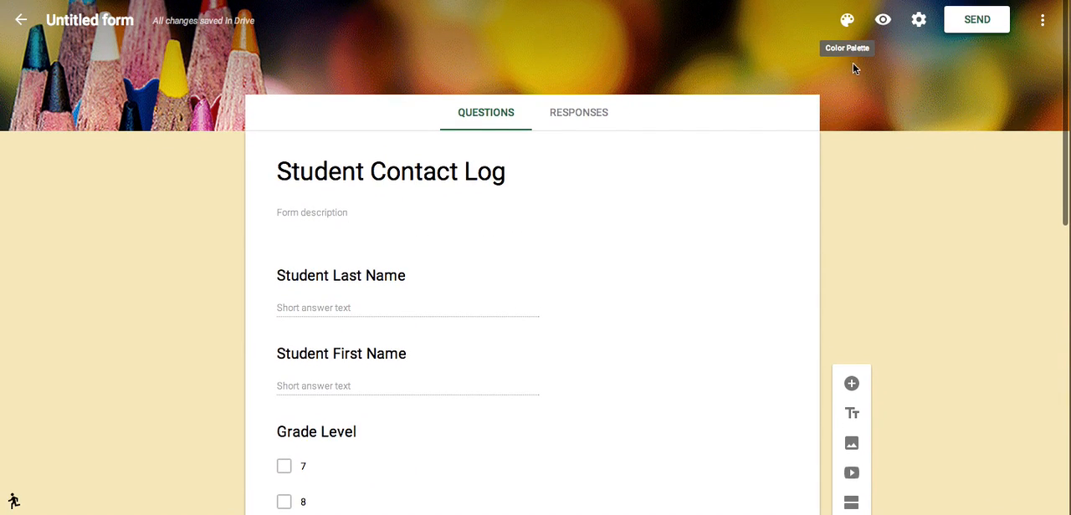
{"action": "left_click", "coordinate": [883, 25]}
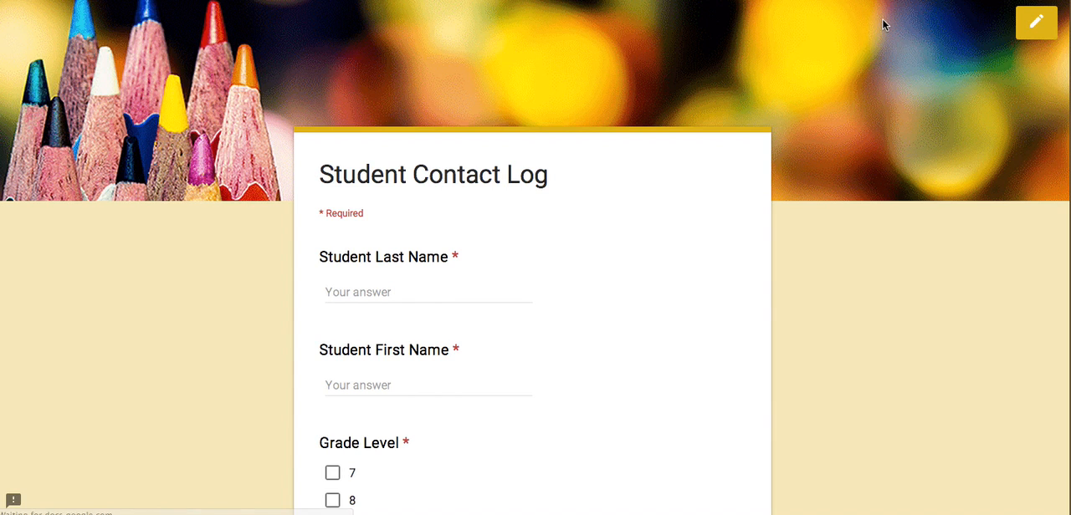
{"action": "scroll", "coordinate": [850, 211], "scroll_direction": "down", "scroll_amount": 1}
{"action": "scroll", "coordinate": [849, 210], "scroll_direction": "down", "scroll_amount": 5}
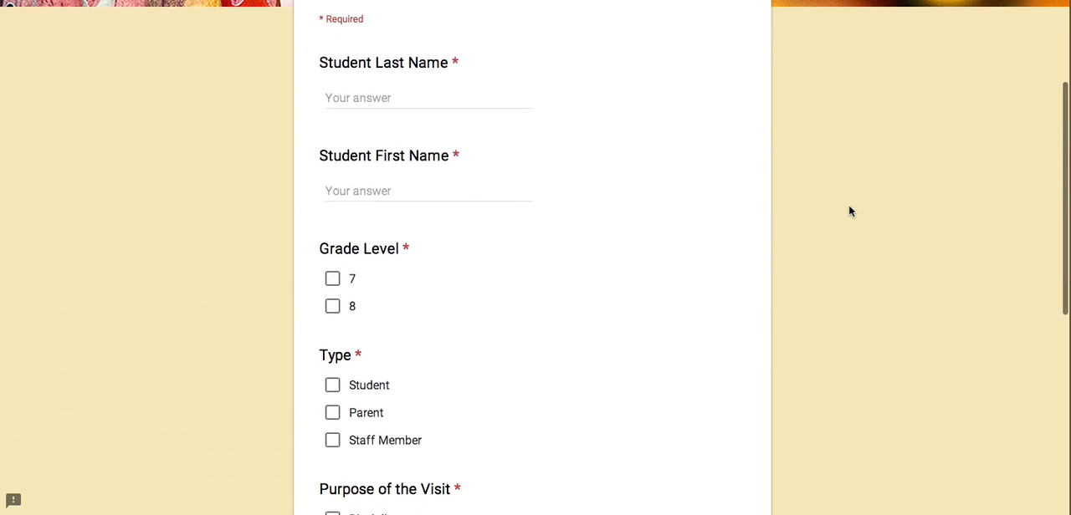
{"action": "scroll", "coordinate": [850, 211], "scroll_direction": "down", "scroll_amount": 2}
{"action": "scroll", "coordinate": [850, 211], "scroll_direction": "up", "scroll_amount": 7}
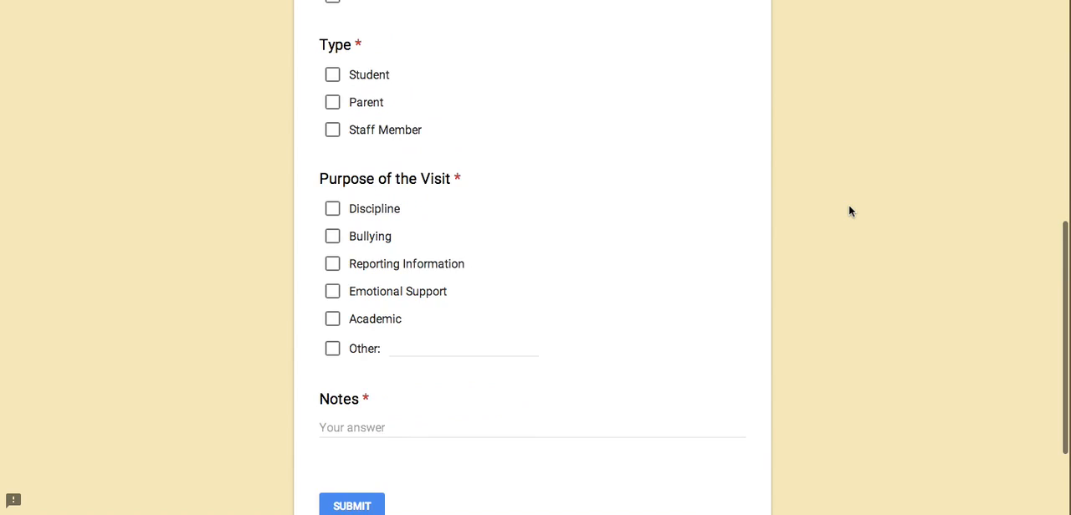
{"action": "scroll", "coordinate": [849, 211], "scroll_direction": "up", "scroll_amount": 2}
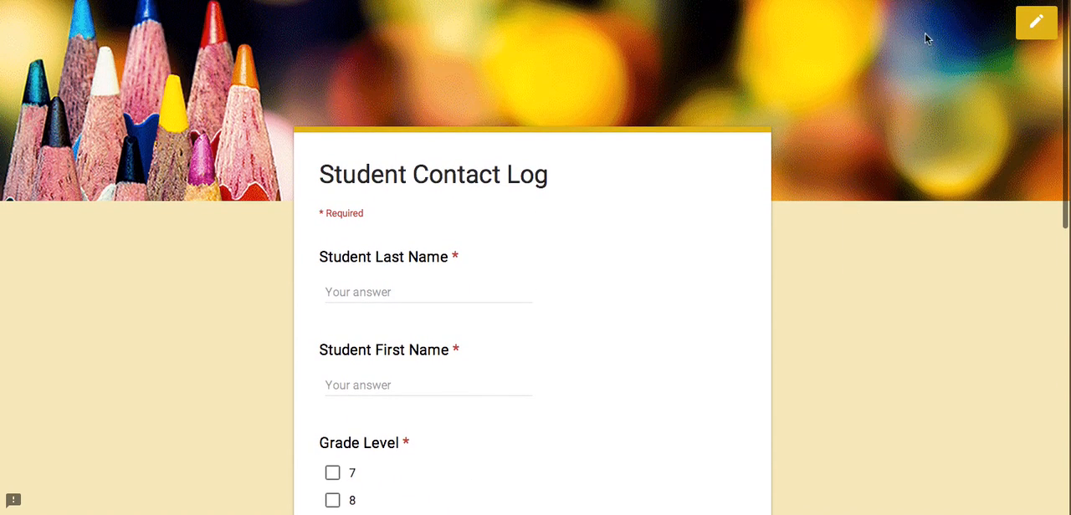
{"action": "left_click", "coordinate": [1035, 23]}
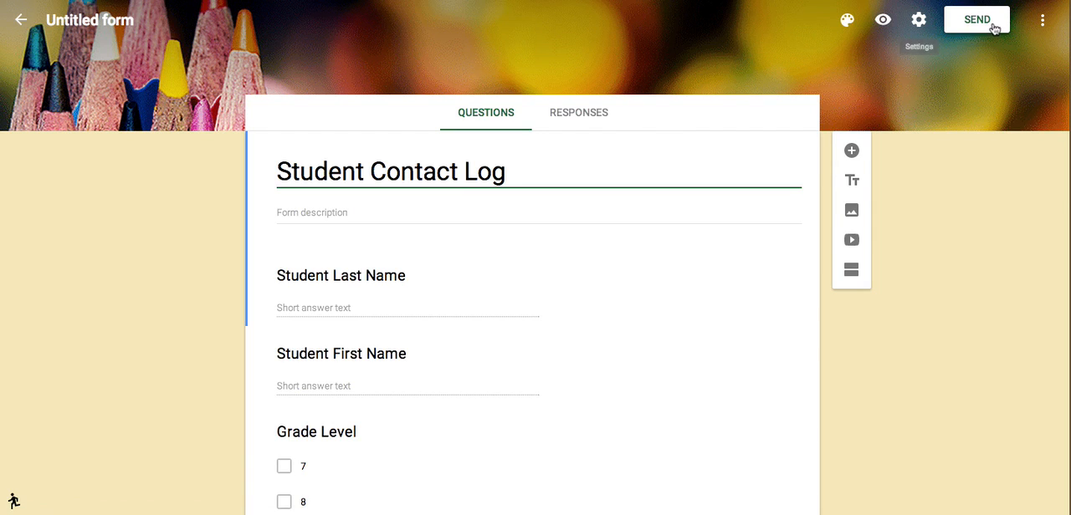
{"action": "left_click", "coordinate": [882, 19]}
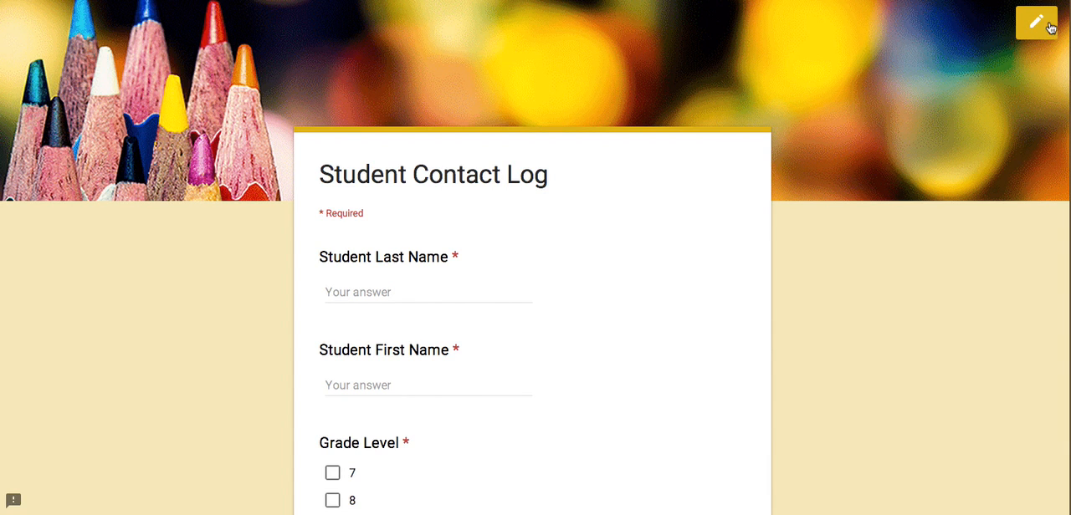
{"action": "left_click", "coordinate": [1026, 22]}
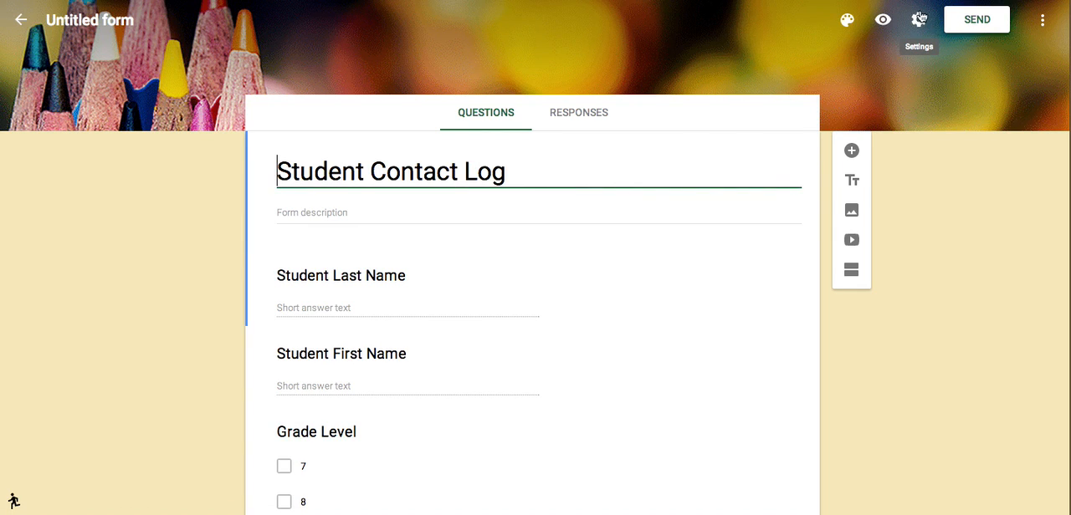
In the form's settings, let respondents see a link to the summary of responses.
{"action": "left_click", "coordinate": [919, 20]}
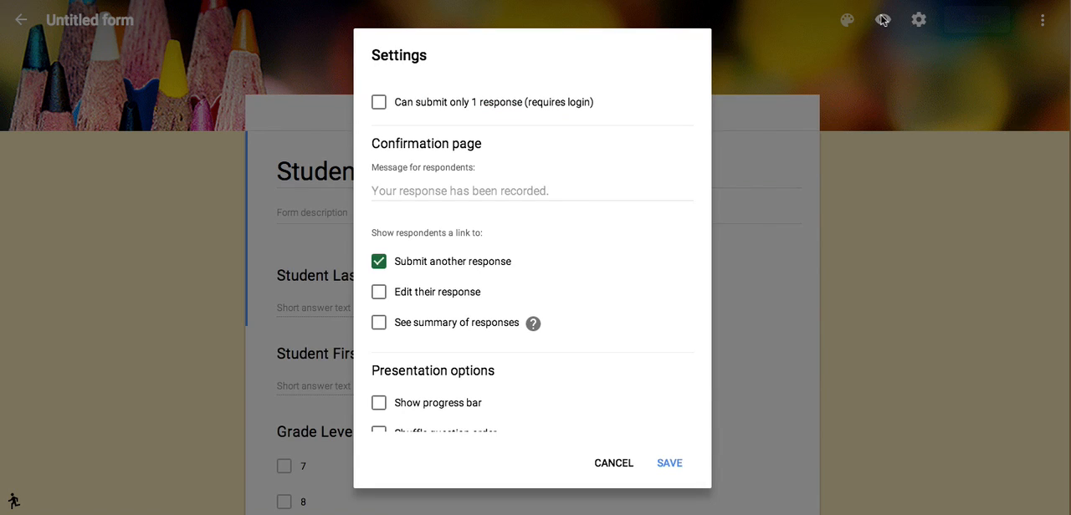
{"action": "scroll", "coordinate": [599, 215], "scroll_direction": "down", "scroll_amount": 1}
{"action": "scroll", "coordinate": [600, 215], "scroll_direction": "up", "scroll_amount": 1}
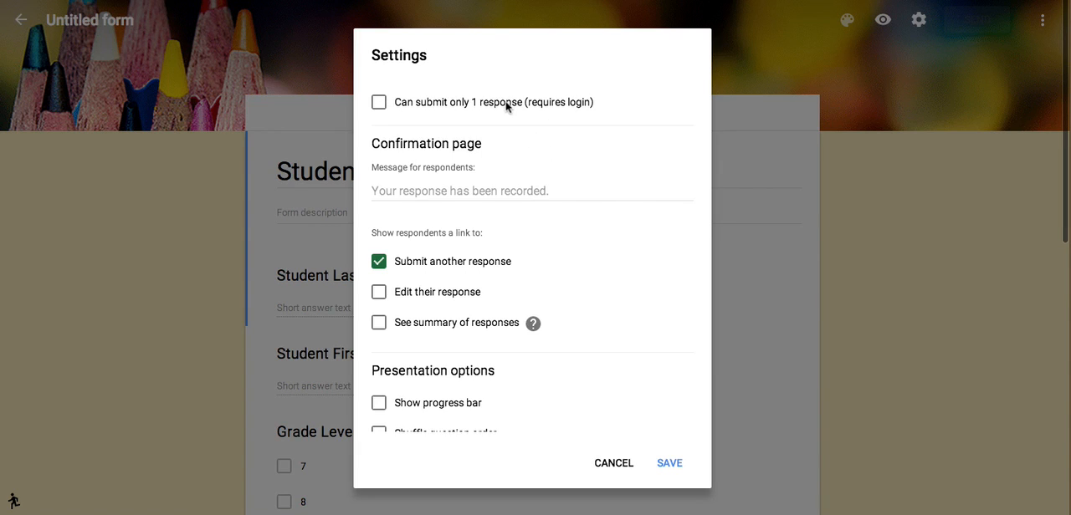
{"action": "scroll", "coordinate": [505, 101], "scroll_direction": "down", "scroll_amount": 1}
{"action": "scroll", "coordinate": [505, 102], "scroll_direction": "down", "scroll_amount": 1}
{"action": "scroll", "coordinate": [507, 105], "scroll_direction": "up", "scroll_amount": 2}
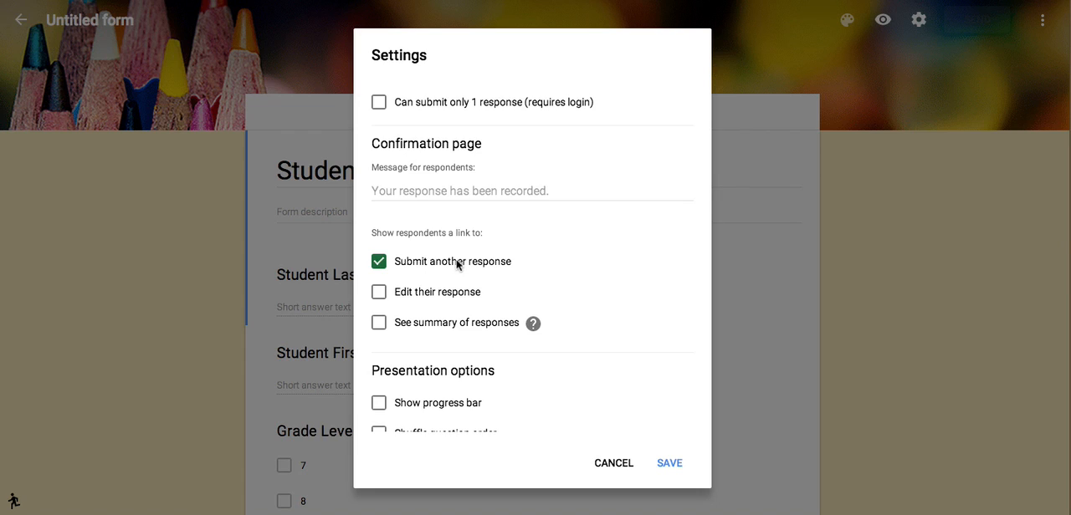
{"action": "scroll", "coordinate": [457, 264], "scroll_direction": "down", "scroll_amount": 2}
{"action": "left_click", "coordinate": [379, 300]}
{"action": "scroll", "coordinate": [653, 374], "scroll_direction": "down", "scroll_amount": 2}
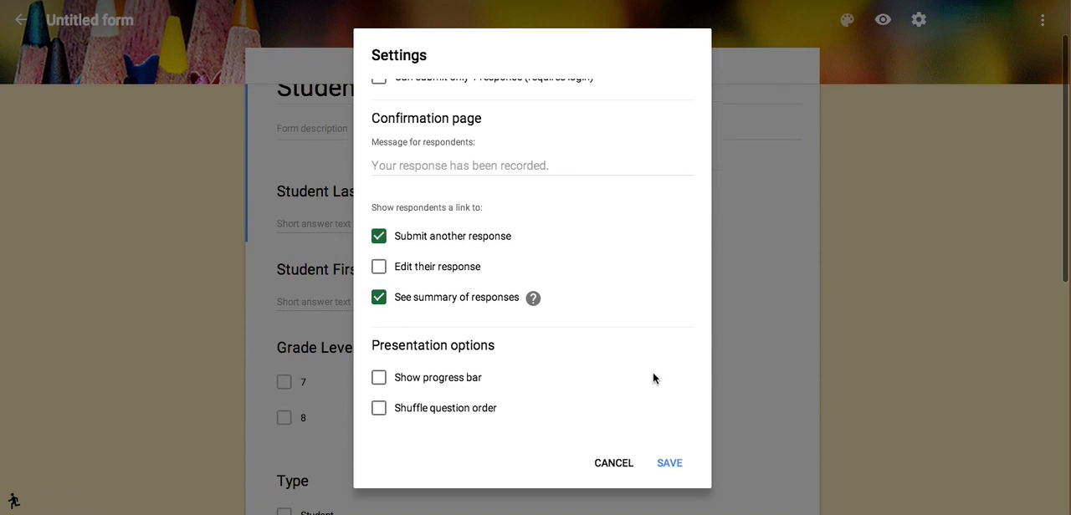
Set the confirmation message for respondents to "Have a magical day! Keep rockin' it!!" and save the settings.
{"action": "scroll", "coordinate": [654, 374], "scroll_direction": "up", "scroll_amount": 1}
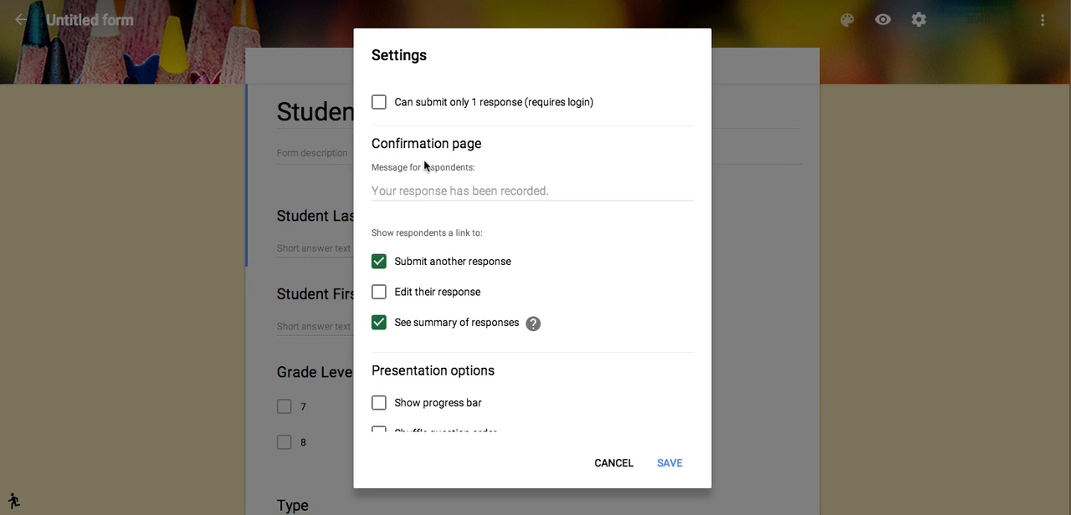
{"action": "left_click", "coordinate": [443, 192]}
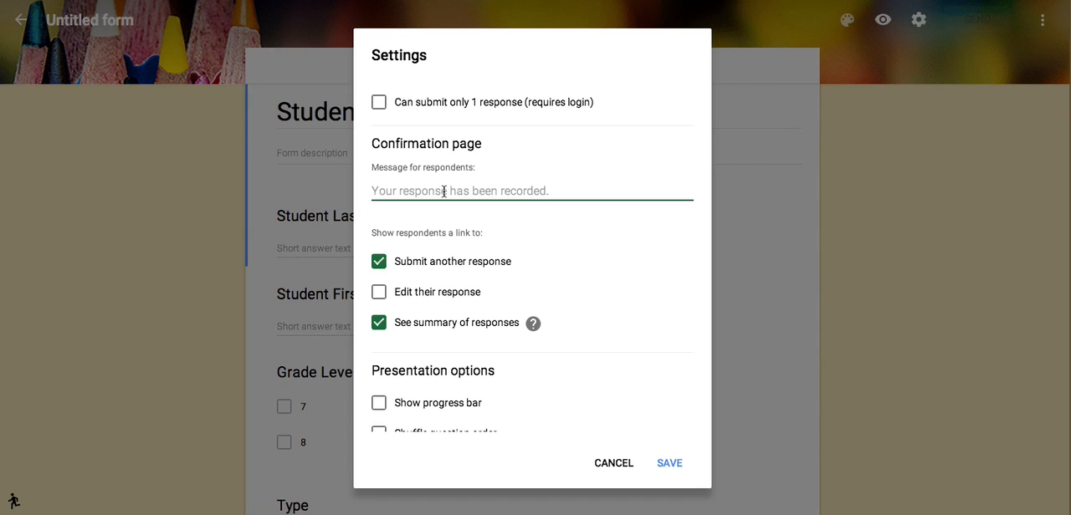
{"action": "type", "text": "Have "}
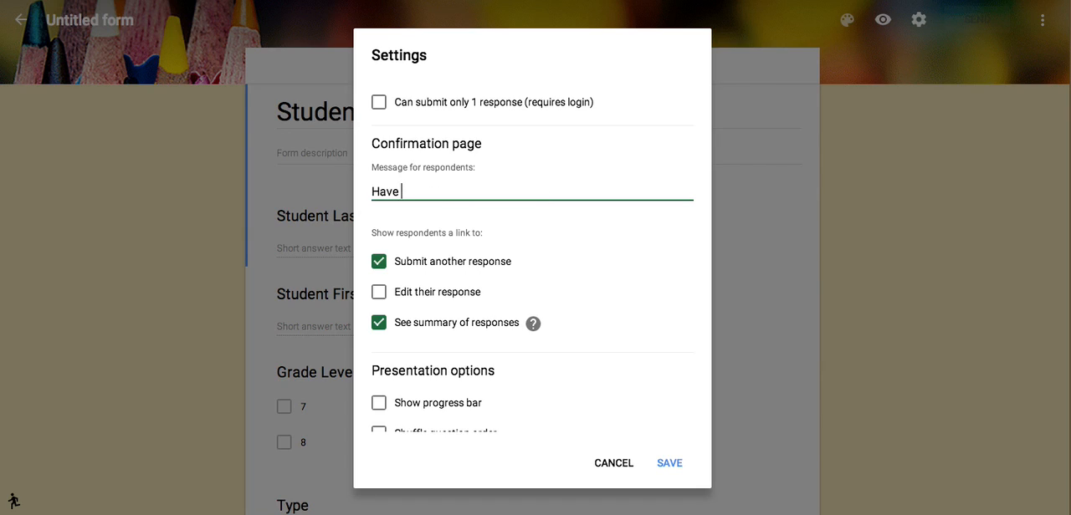
{"action": "type", "text": "a magical da"}
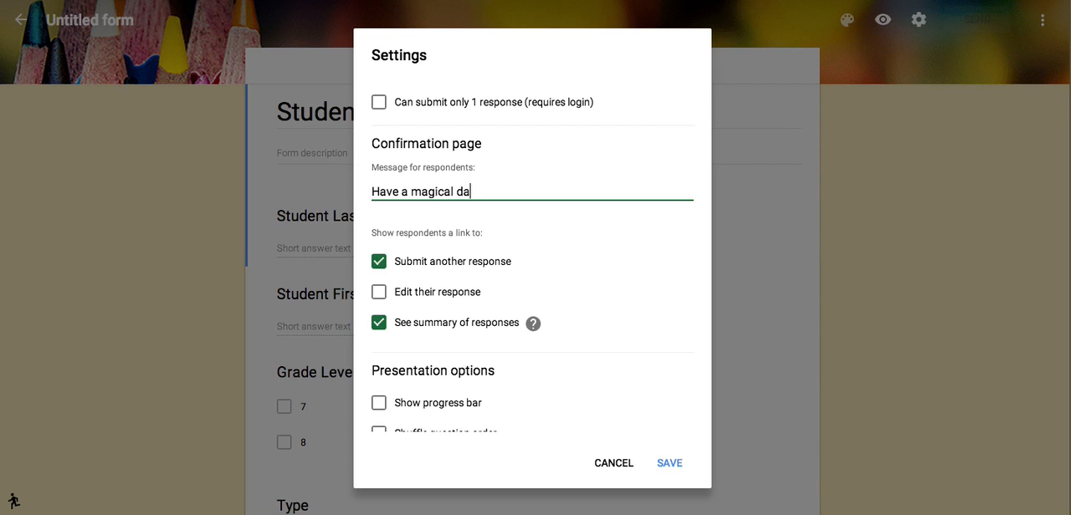
{"action": "type", "text": "y! Keep rockin' it!!"}
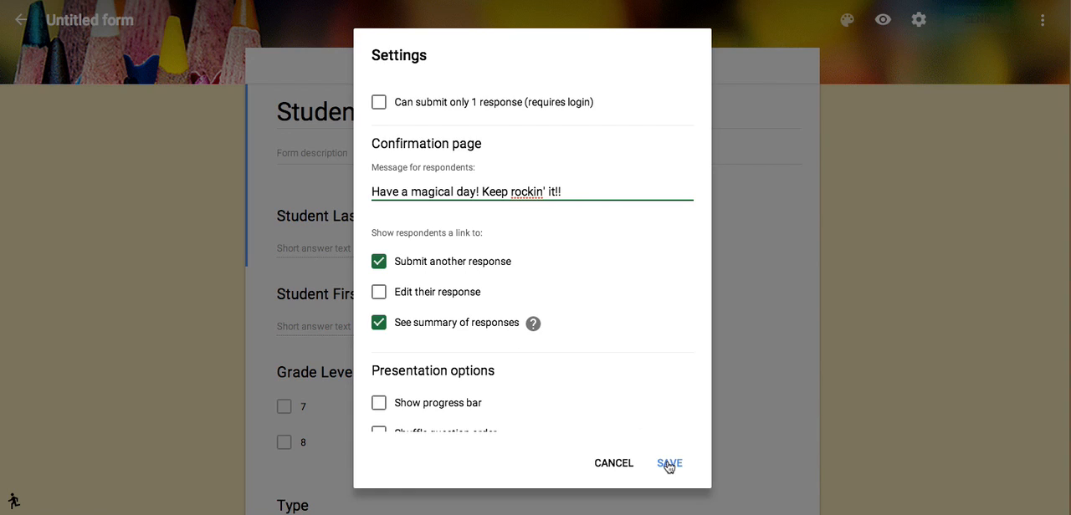
{"action": "scroll", "coordinate": [641, 402], "scroll_direction": "down", "scroll_amount": 3}
{"action": "scroll", "coordinate": [641, 401], "scroll_direction": "up", "scroll_amount": 2}
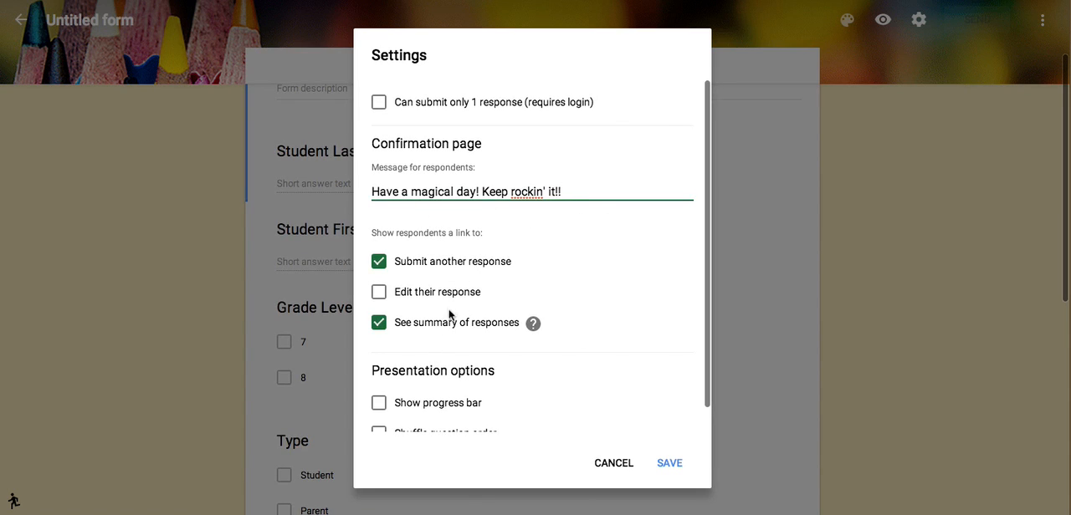
{"action": "left_click", "coordinate": [659, 456]}
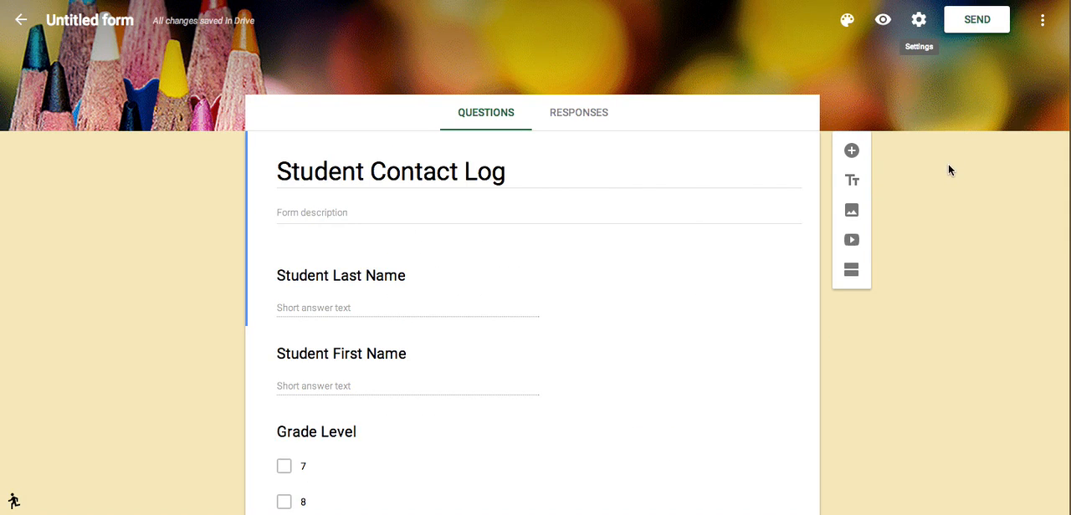
Copy the form's full sharing link from the send options and close them without sending.
{"action": "left_click", "coordinate": [974, 22]}
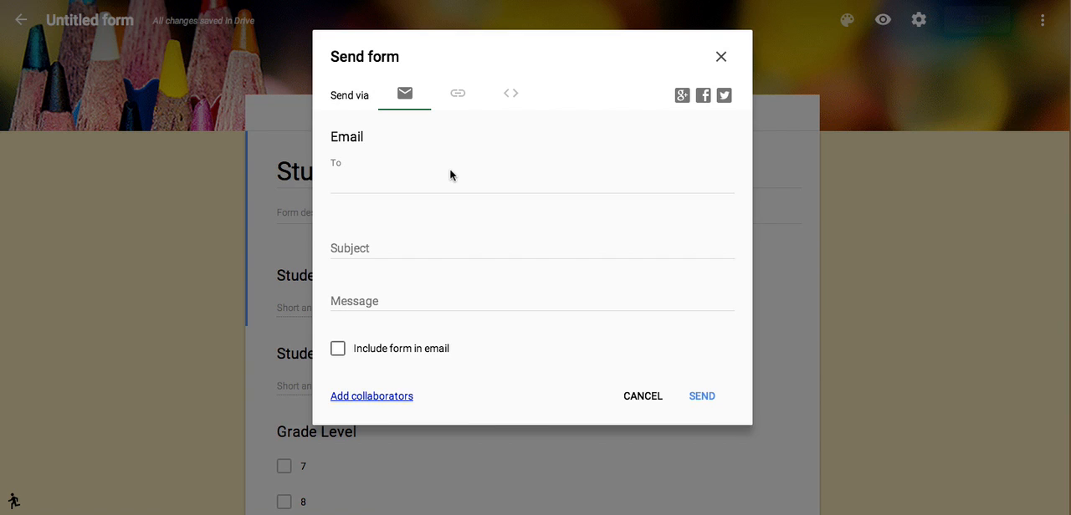
{"action": "left_click", "coordinate": [460, 94]}
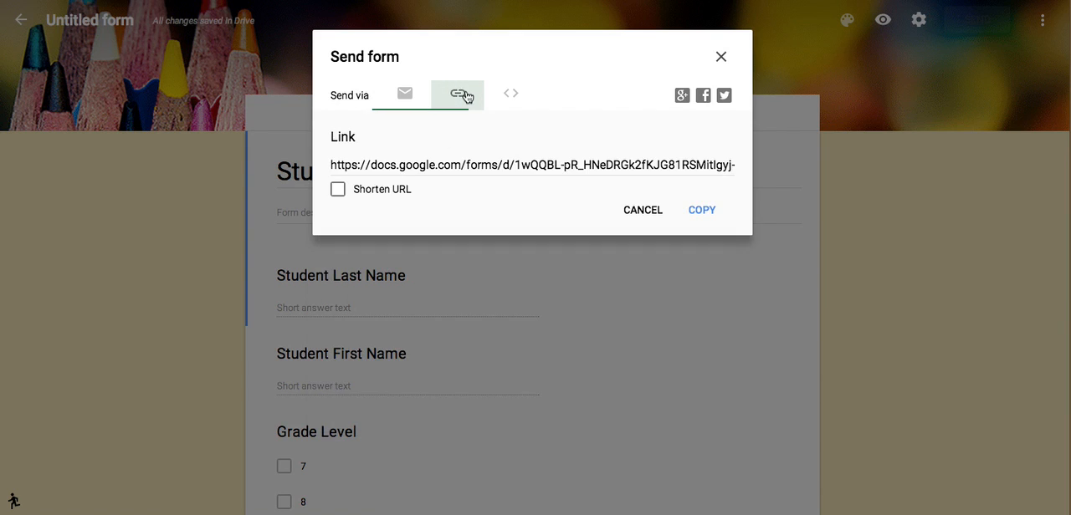
{"action": "left_click", "coordinate": [432, 166]}
{"action": "right_click", "coordinate": [432, 166]}
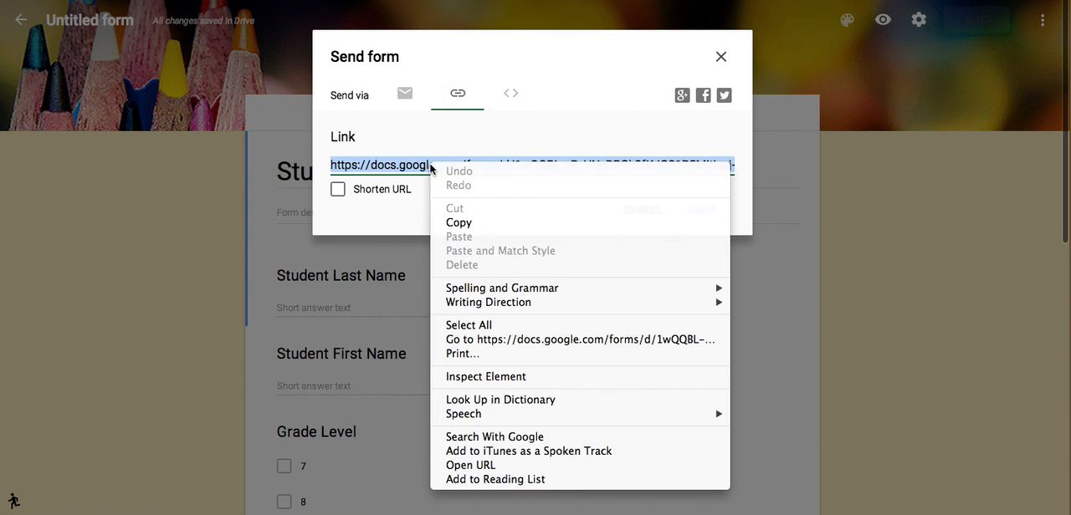
{"action": "left_click", "coordinate": [591, 223]}
{"action": "left_click", "coordinate": [657, 210]}
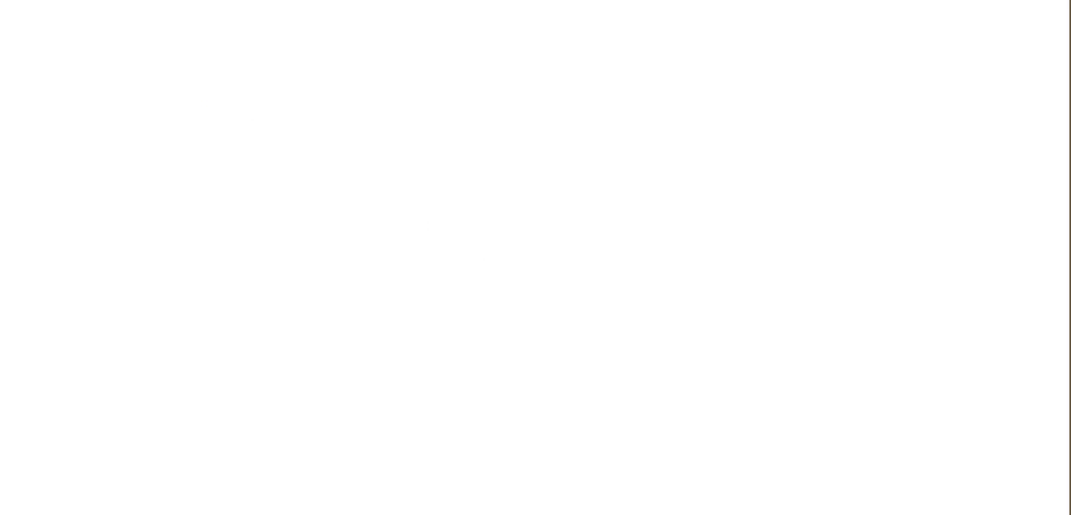
Open the copied form link in a new browser tab and look over the live form's questions.
{"action": "right_click", "coordinate": [552, 8]}
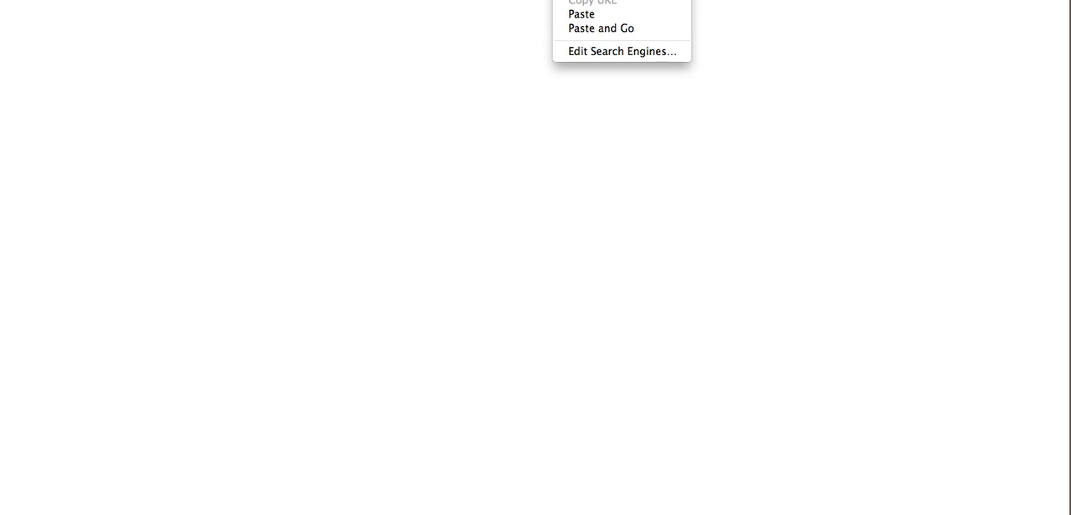
{"action": "left_click", "coordinate": [569, 12]}
{"action": "key", "text": "Return"}
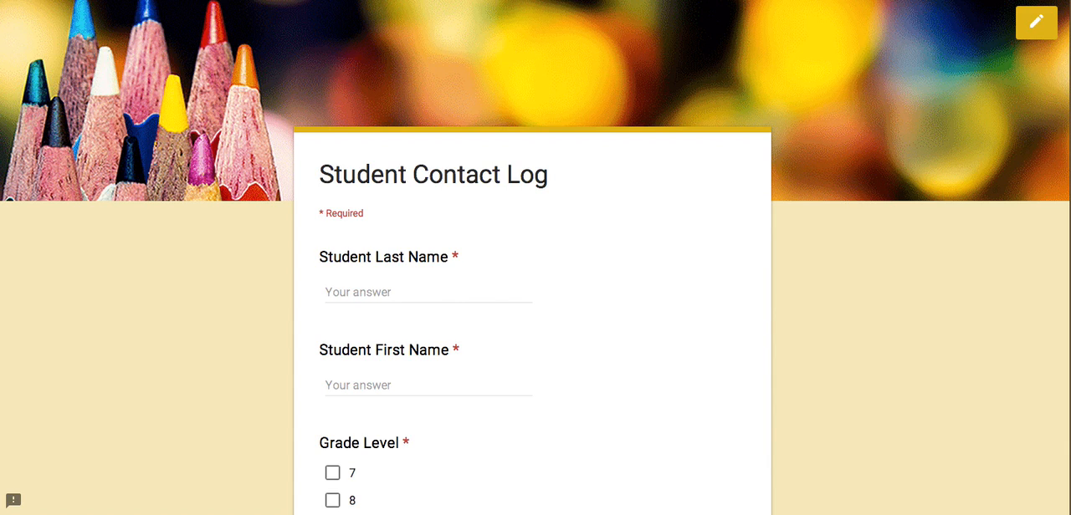
{"action": "scroll", "coordinate": [542, 243], "scroll_direction": "down", "scroll_amount": 5}
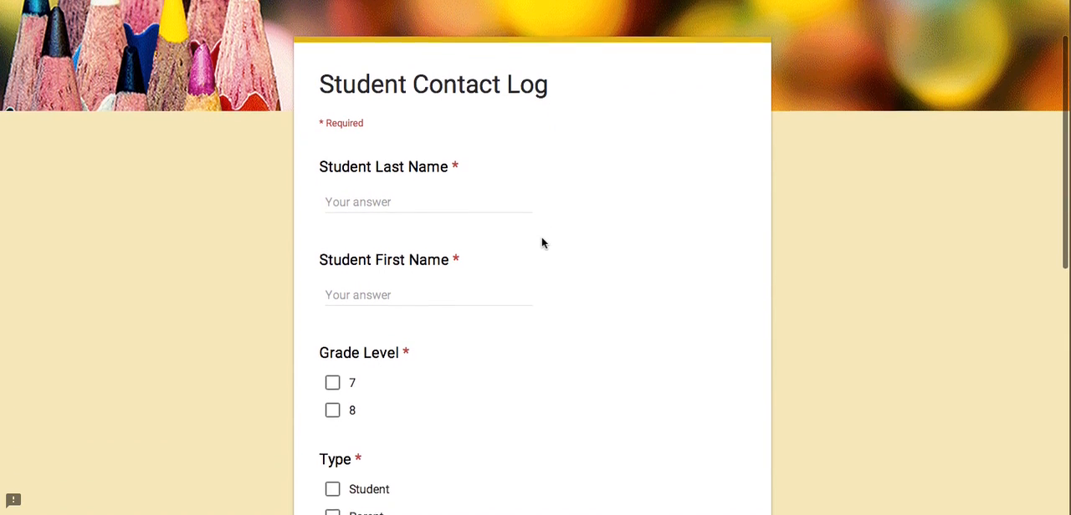
{"action": "scroll", "coordinate": [541, 243], "scroll_direction": "down", "scroll_amount": 2}
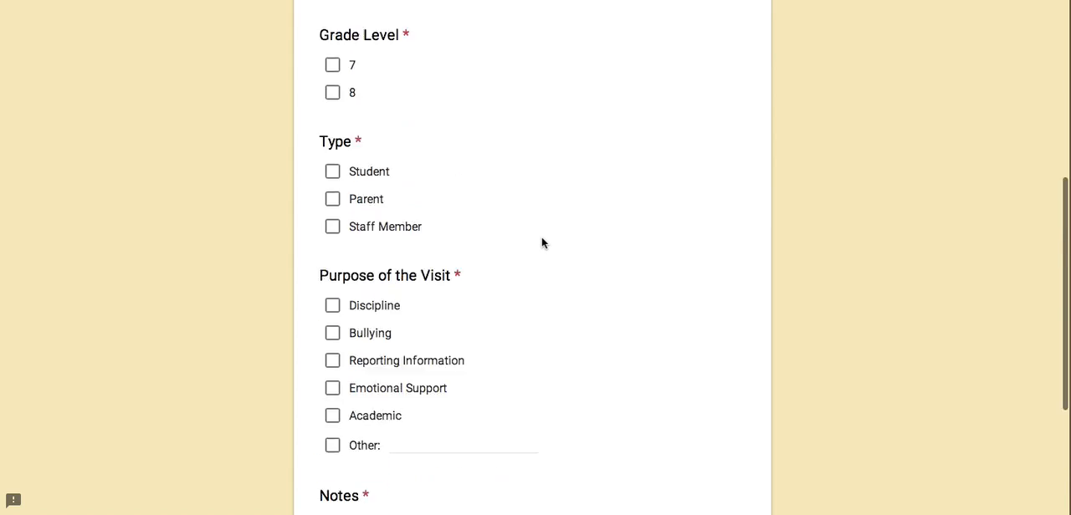
{"action": "scroll", "coordinate": [541, 243], "scroll_direction": "up", "scroll_amount": 5}
Answer the live form's name questions with "Mouse" as Student Last Name and "Mickey" as Student First Name.
{"action": "left_click", "coordinate": [401, 177]}
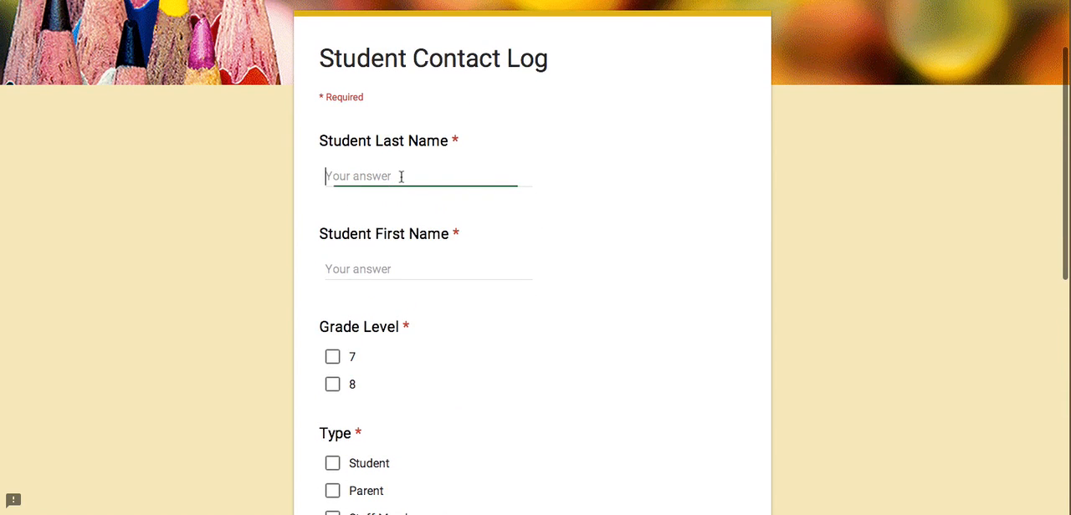
{"action": "type", "text": "Mouse"}
{"action": "key", "text": "Tab"}
{"action": "type", "text": "Mickey"}
Choose 7 for Grade Level, Student and Parent for Type, and Discipline for Purpose of the Visit.
{"action": "scroll", "coordinate": [432, 289], "scroll_direction": "down", "scroll_amount": 2}
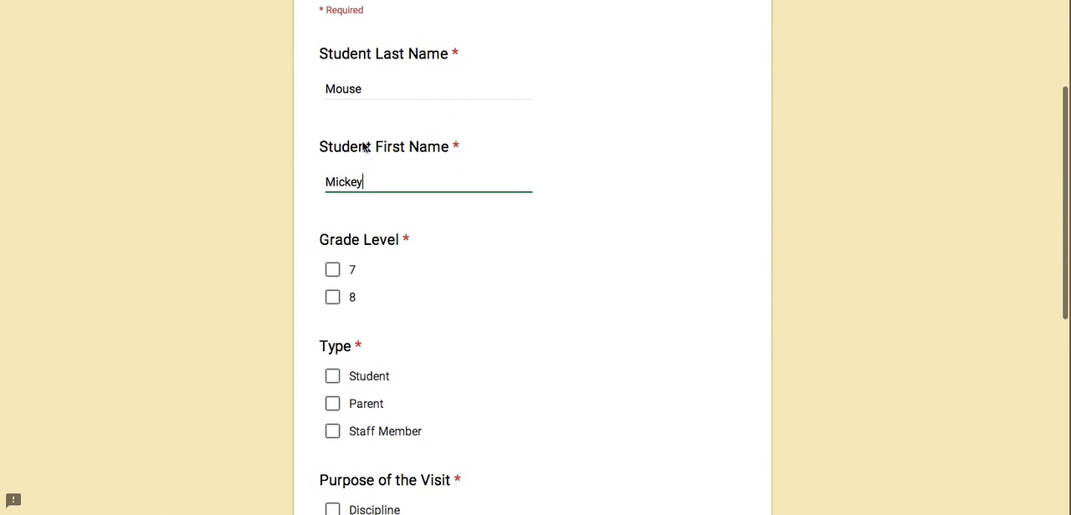
{"action": "left_click", "coordinate": [328, 274]}
{"action": "left_click", "coordinate": [332, 377]}
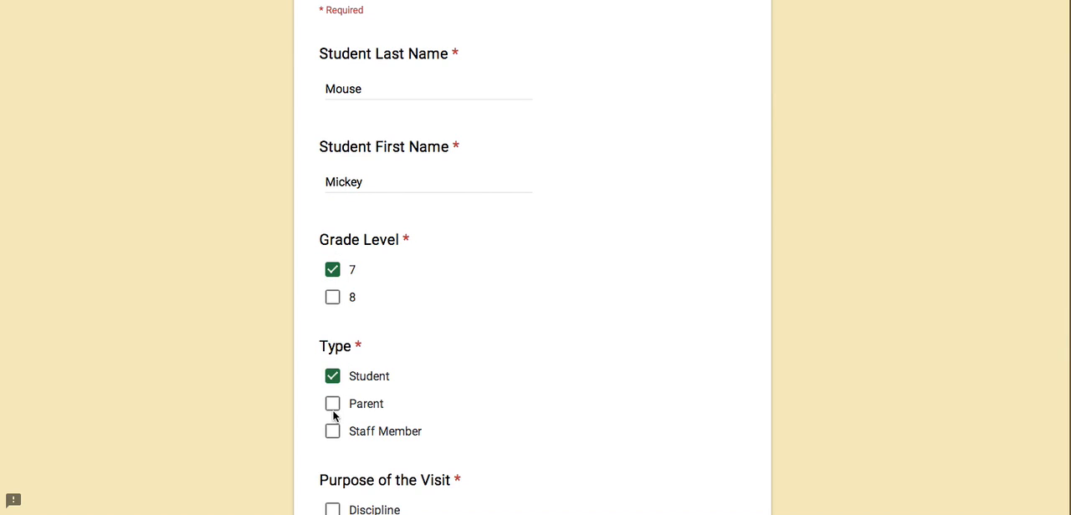
{"action": "scroll", "coordinate": [433, 423], "scroll_direction": "down", "scroll_amount": 3}
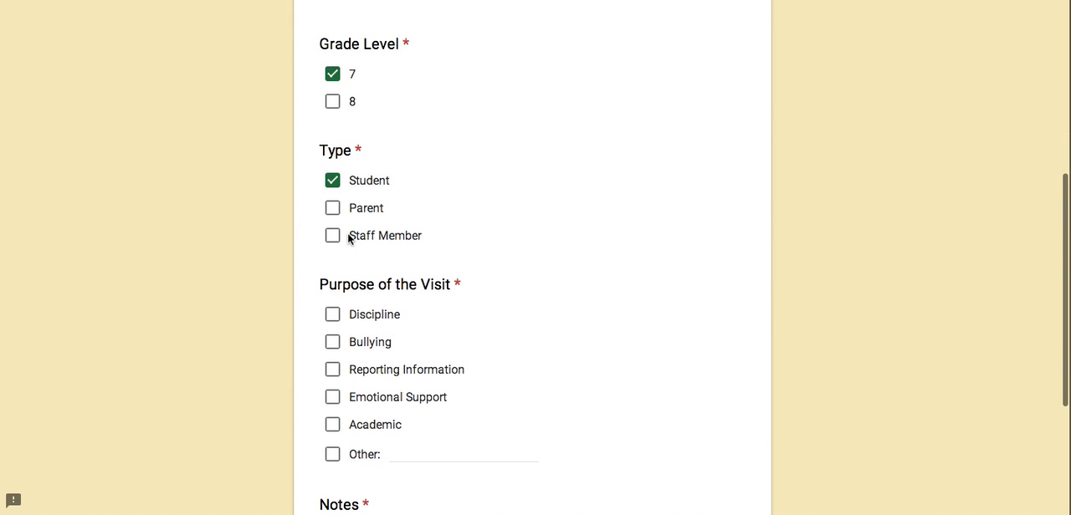
{"action": "left_click", "coordinate": [333, 208]}
{"action": "left_click", "coordinate": [334, 316]}
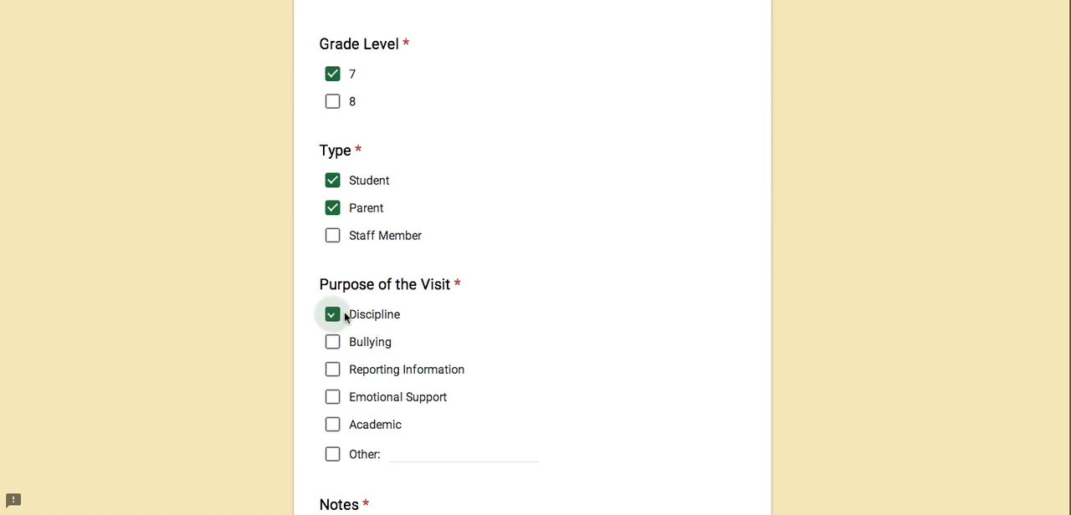
Enter "OR from Ms. Cinderella. Conferenced with student." as the Notes answer and submit the form.
{"action": "scroll", "coordinate": [478, 375], "scroll_direction": "down", "scroll_amount": 2}
{"action": "left_click", "coordinate": [458, 385]}
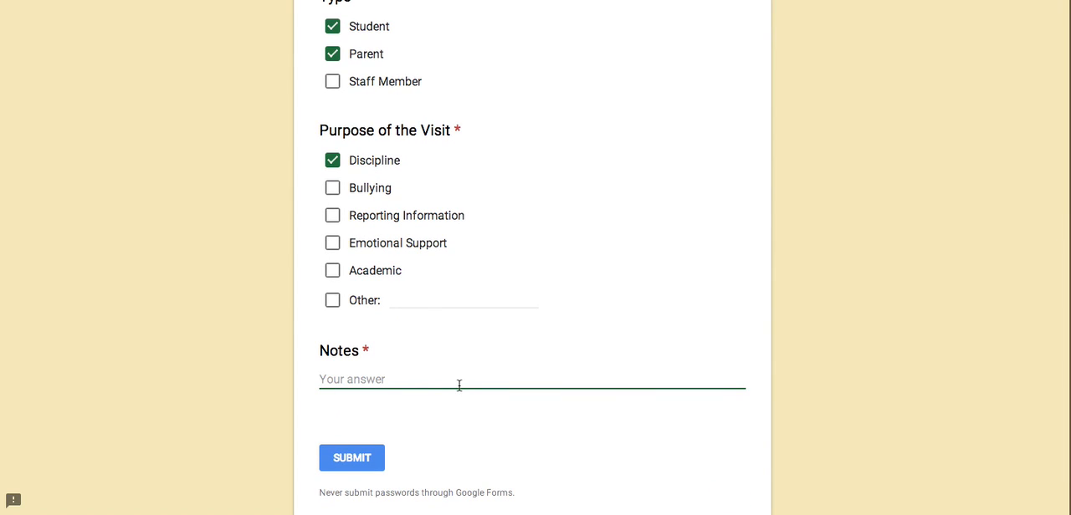
{"action": "type", "text": "OR from Ms. Cinderella. Conferenc"}
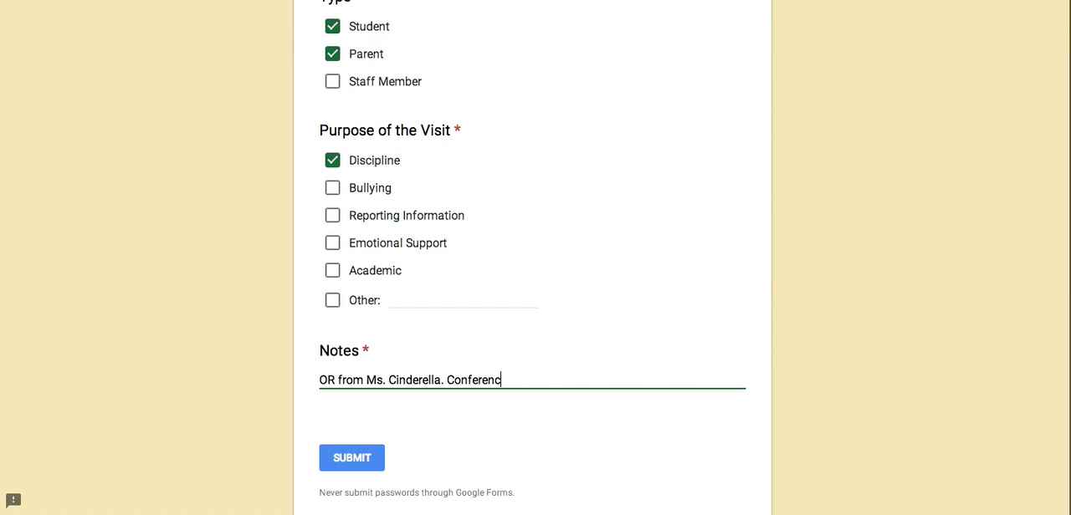
{"action": "type", "text": "ed with student."}
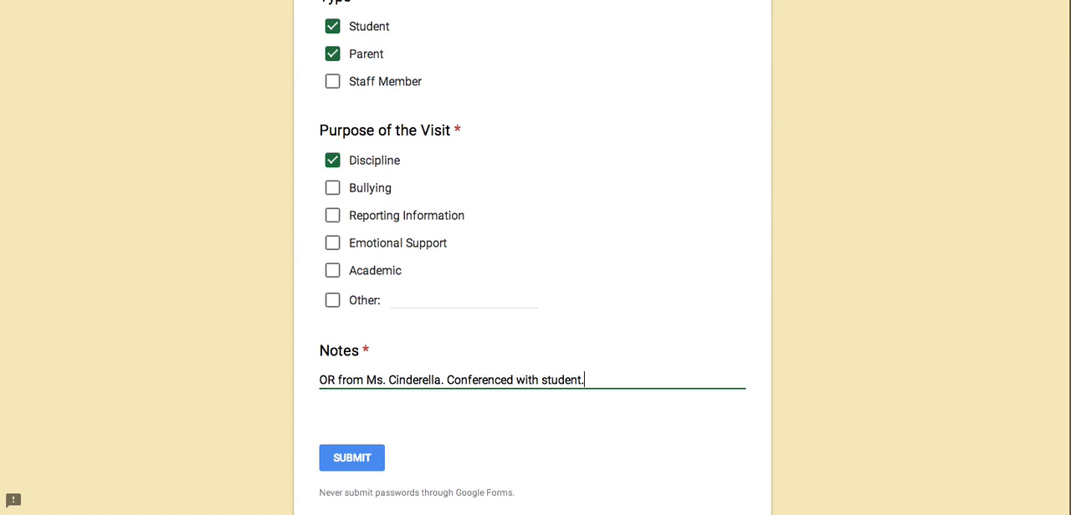
{"action": "left_click", "coordinate": [358, 458]}
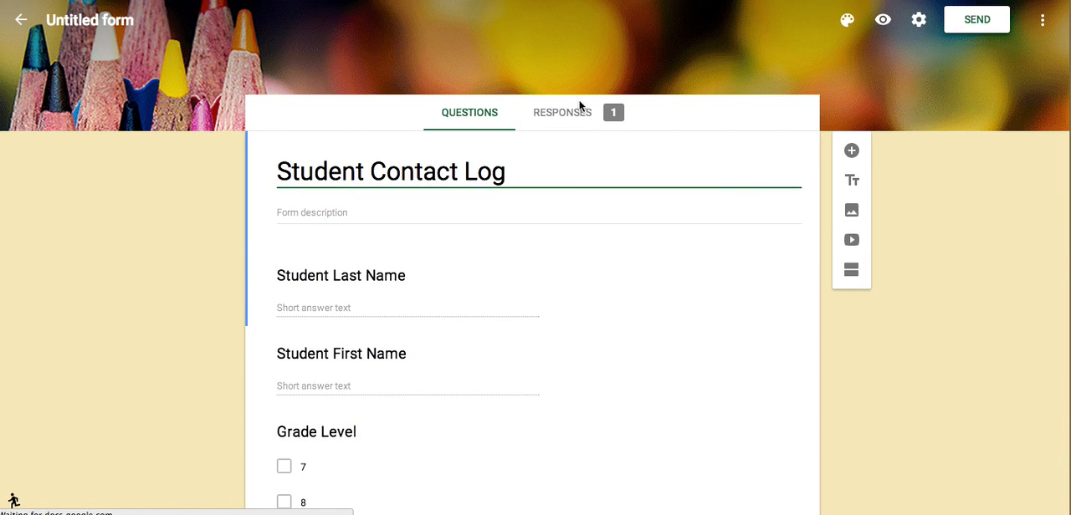
In the form editor, review the summary of responses for every question from Student Last Name through Notes.
{"action": "left_click", "coordinate": [559, 115]}
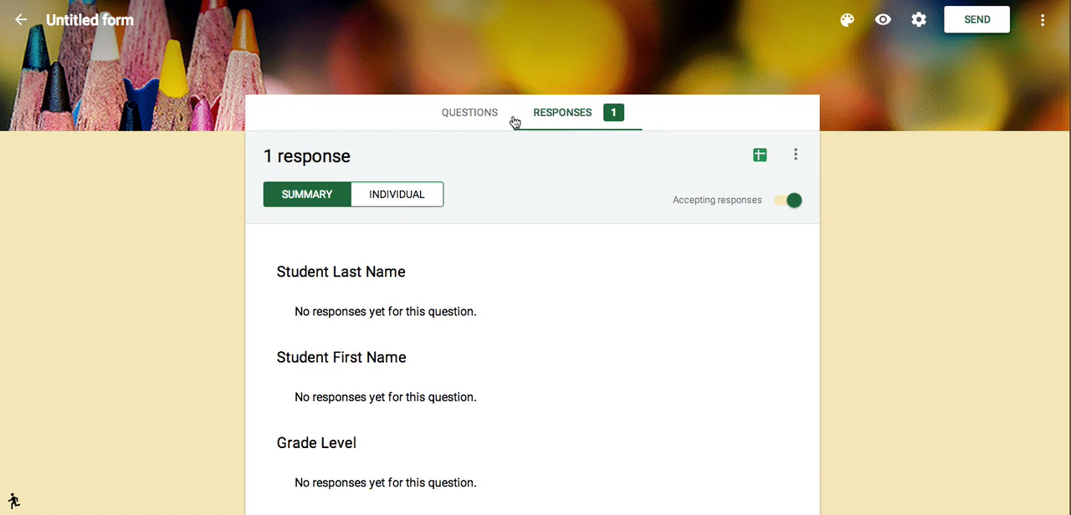
{"action": "scroll", "coordinate": [429, 270], "scroll_direction": "down", "scroll_amount": 1}
{"action": "scroll", "coordinate": [429, 270], "scroll_direction": "down", "scroll_amount": 7}
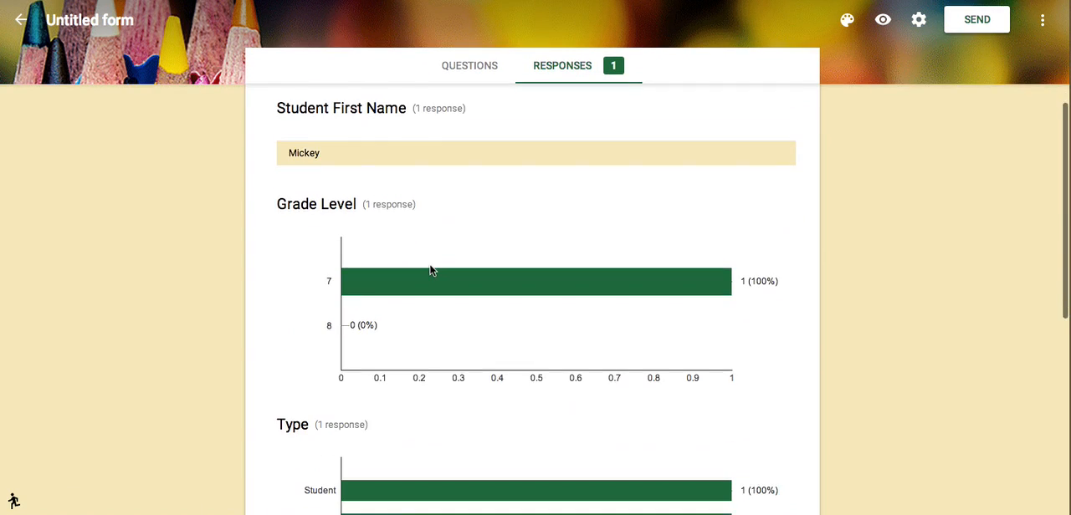
{"action": "scroll", "coordinate": [429, 268], "scroll_direction": "down", "scroll_amount": 2}
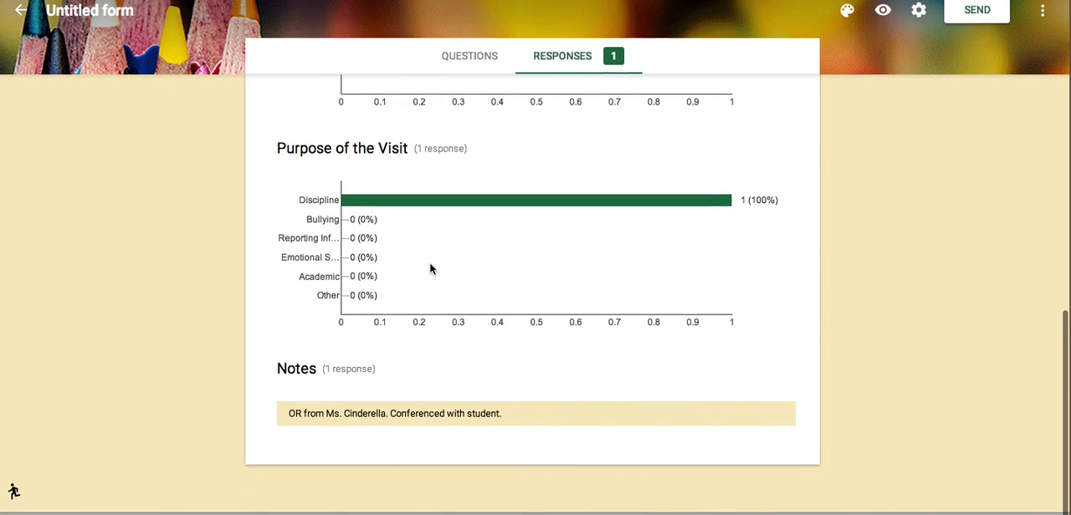
{"action": "scroll", "coordinate": [429, 267], "scroll_direction": "up", "scroll_amount": 10}
{"action": "scroll", "coordinate": [429, 268], "scroll_direction": "up", "scroll_amount": 1}
{"action": "scroll", "coordinate": [429, 269], "scroll_direction": "down", "scroll_amount": 3}
{"action": "scroll", "coordinate": [429, 269], "scroll_direction": "up", "scroll_amount": 3}
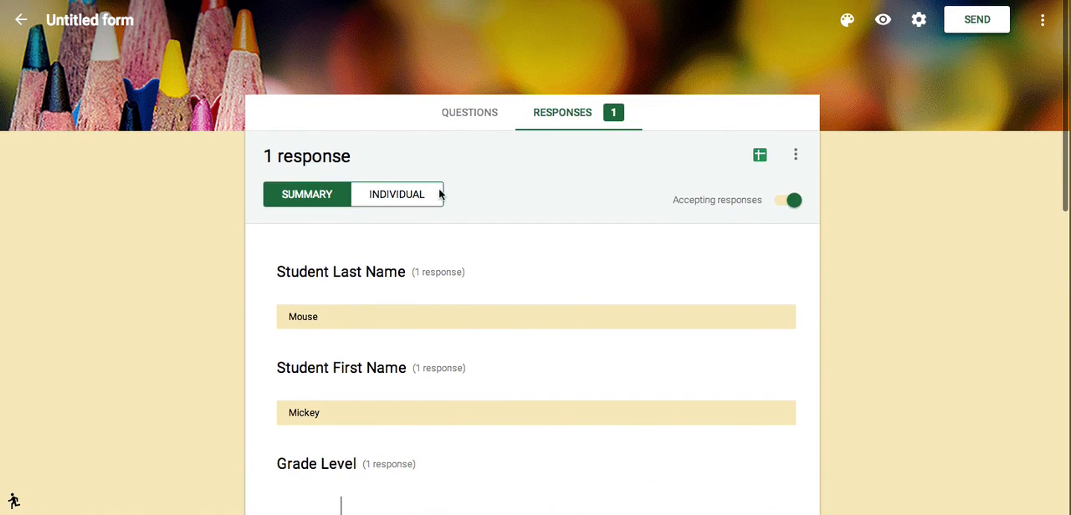
Create a new response spreadsheet named "Student Log (Responses)" and dismiss the browser support notice in it.
{"action": "left_click", "coordinate": [759, 155]}
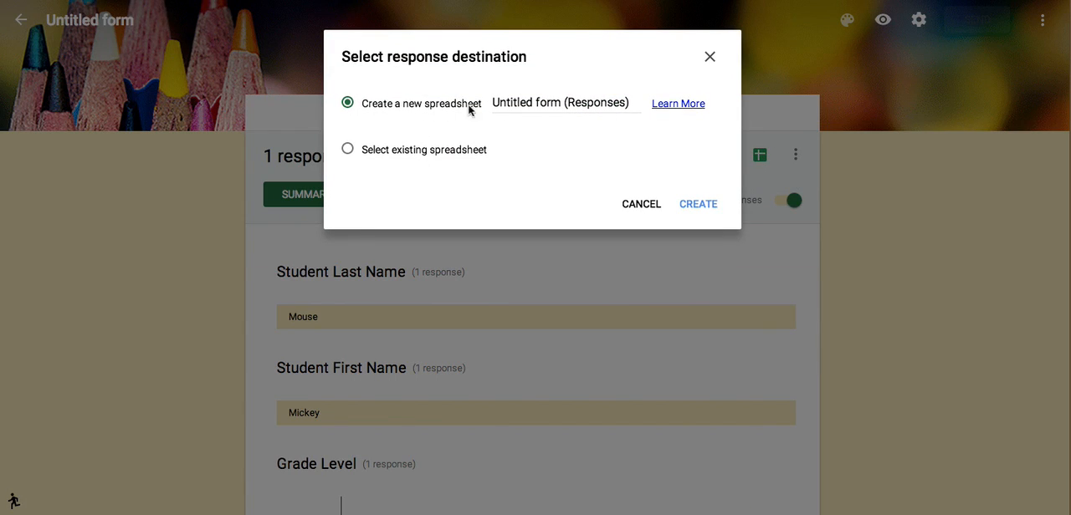
{"action": "left_click", "coordinate": [502, 101]}
{"action": "left_click_drag", "start_coordinate": [492, 101], "coordinate": [559, 100]}
{"action": "type", "text": "Student"}
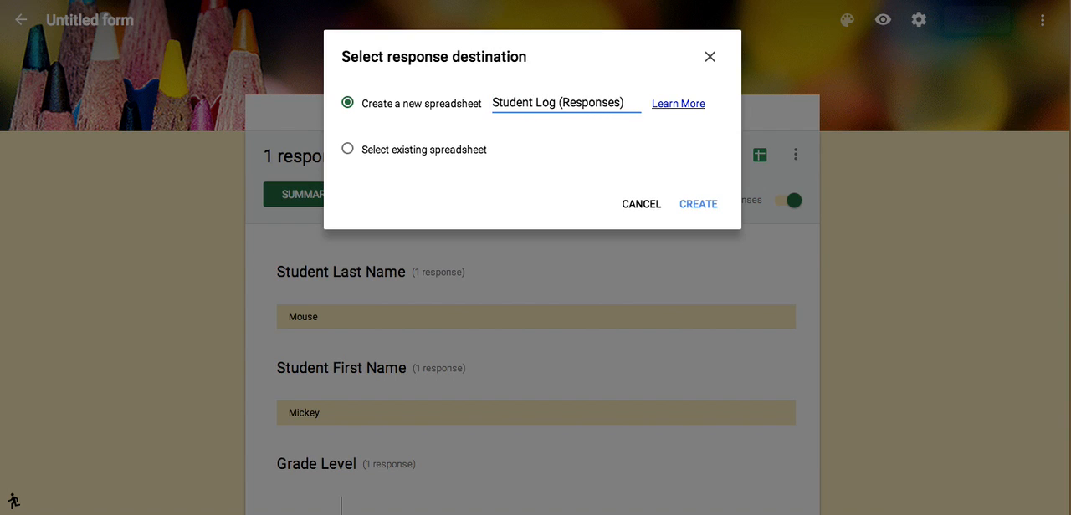
{"action": "left_click", "coordinate": [701, 206]}
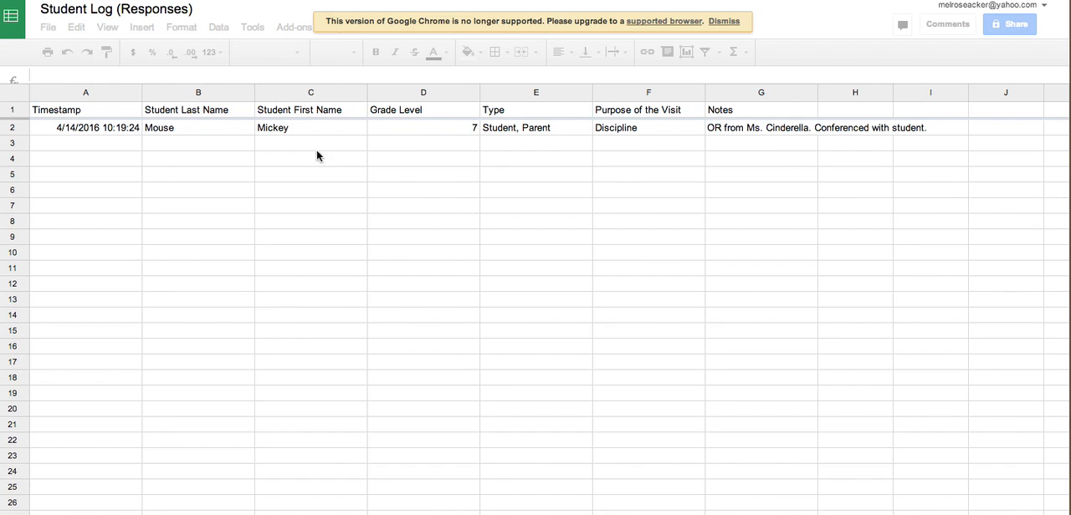
{"action": "left_click", "coordinate": [724, 22]}
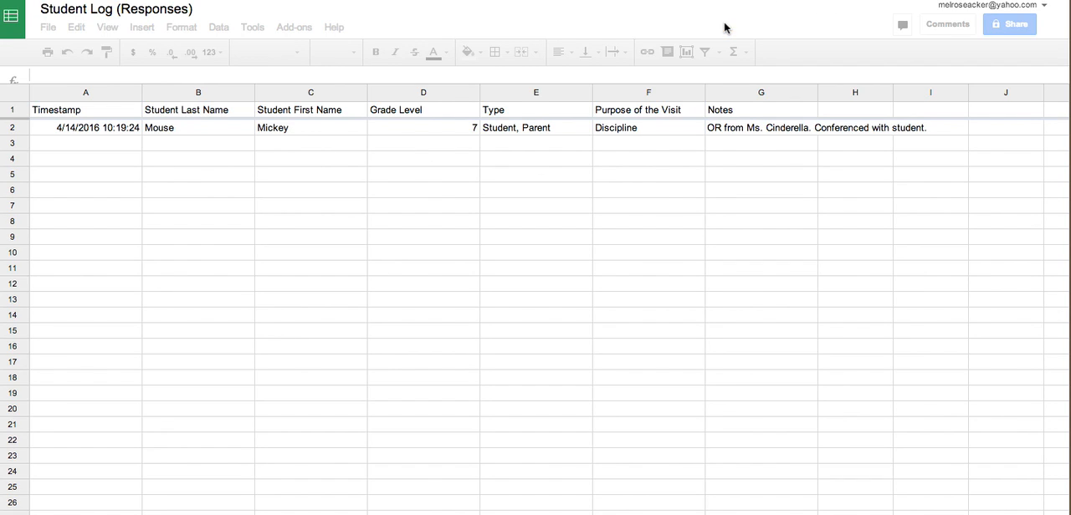
Turn on a filter for the entire response sheet and sort it by Student Last Name from A to Z.
{"action": "left_click", "coordinate": [14, 92]}
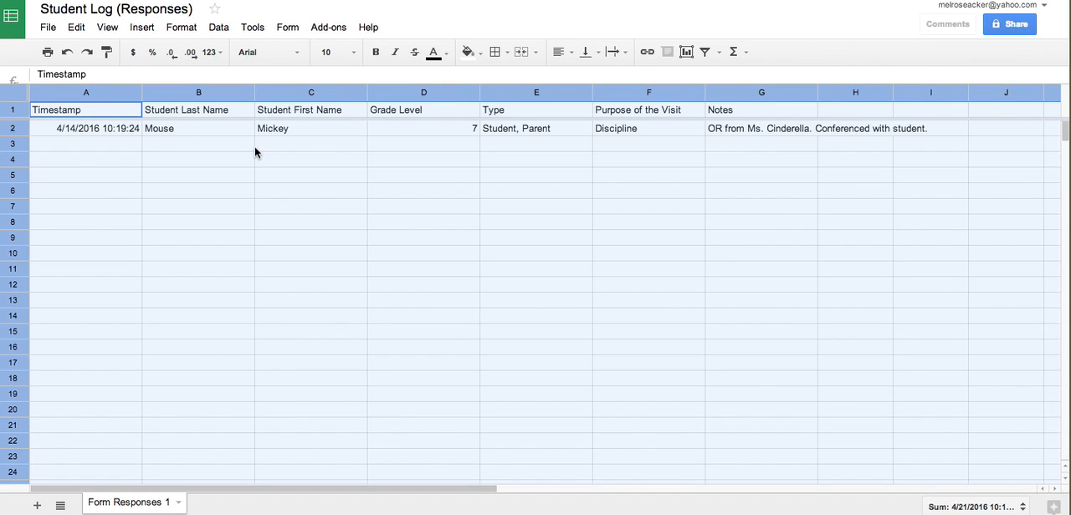
{"action": "left_click", "coordinate": [221, 28]}
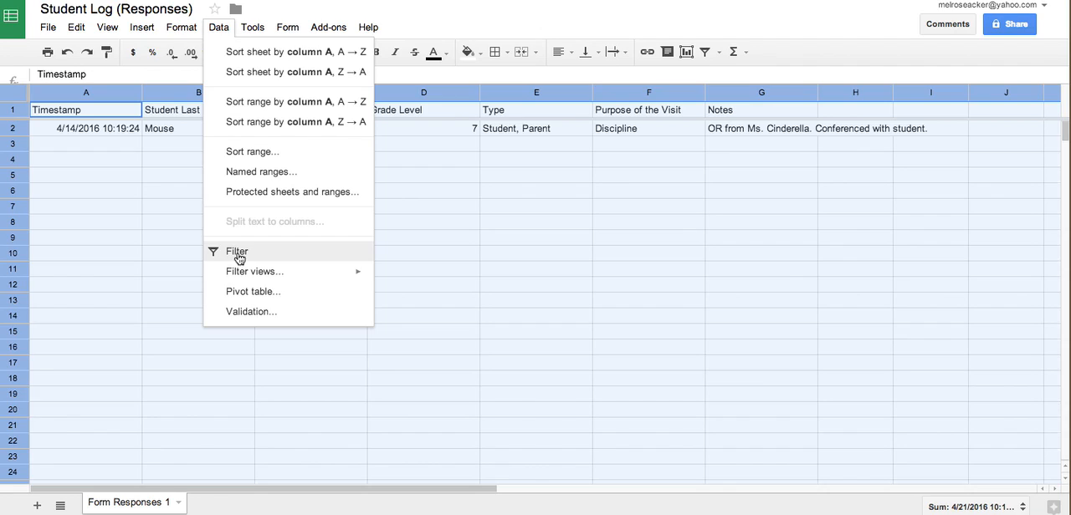
{"action": "left_click", "coordinate": [240, 259]}
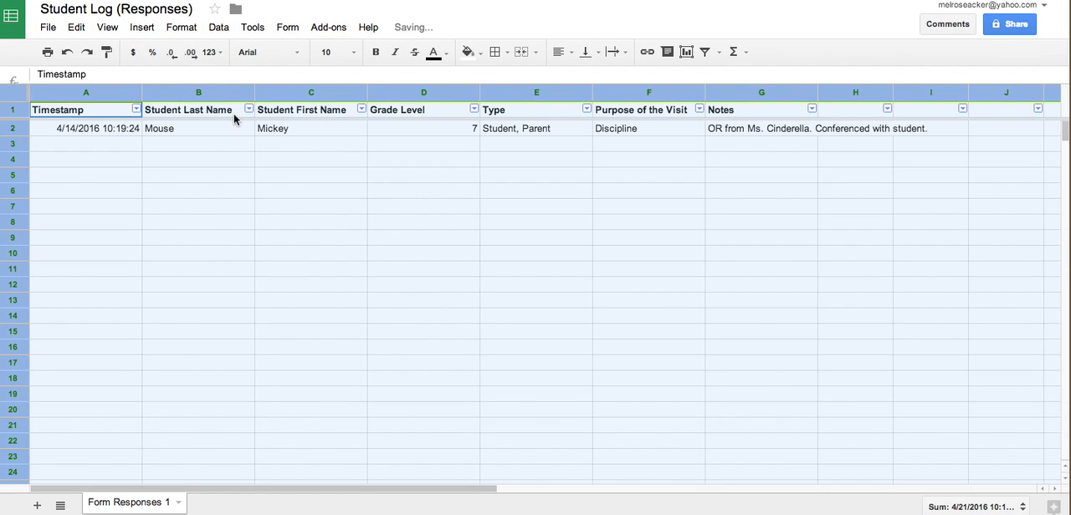
{"action": "left_click", "coordinate": [249, 109]}
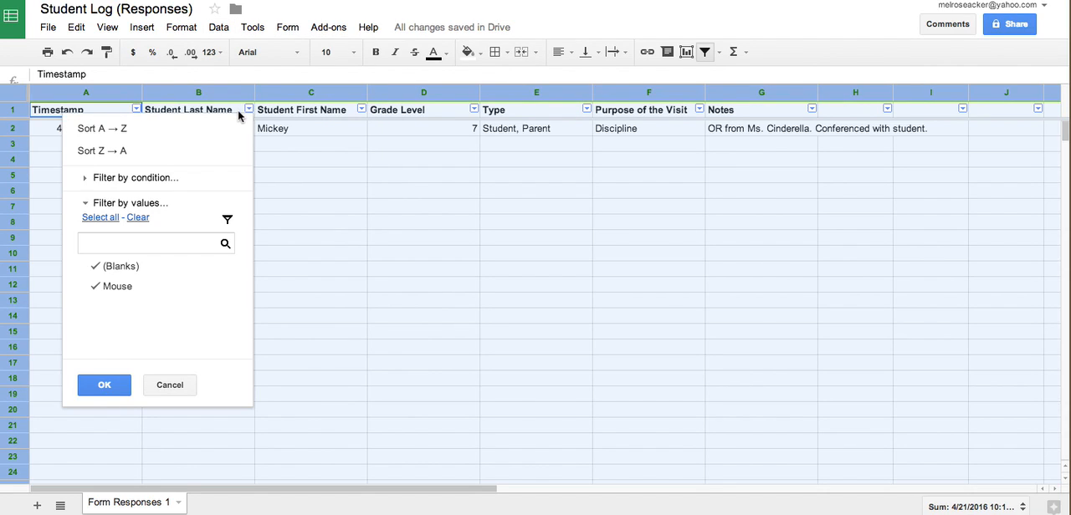
{"action": "left_click", "coordinate": [228, 131]}
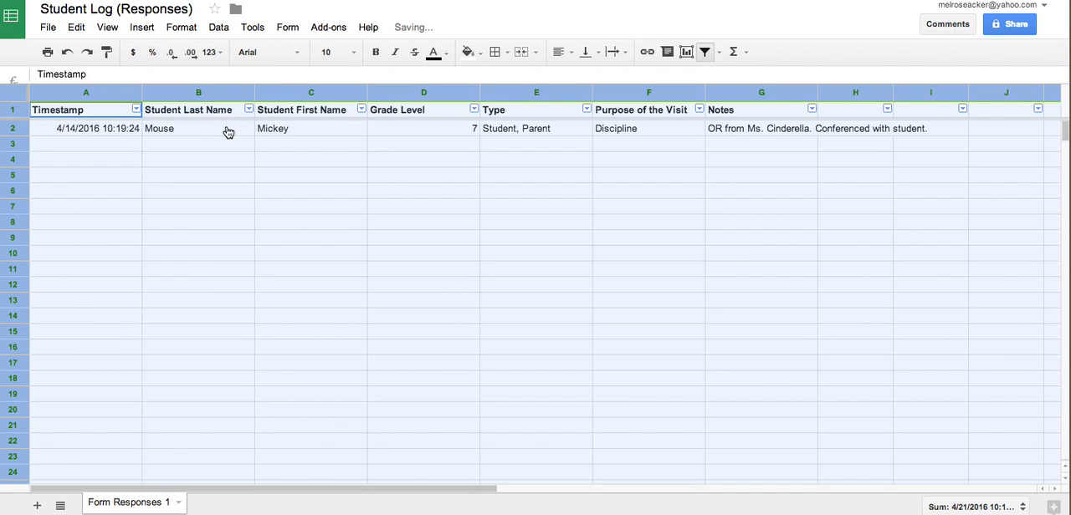